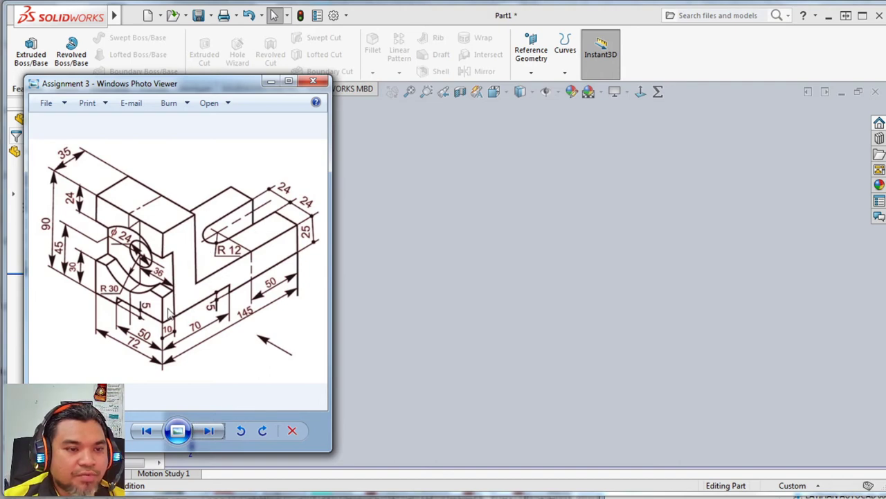
Start a new sketch on the Right Plane of the part.
left_click(439, 251)
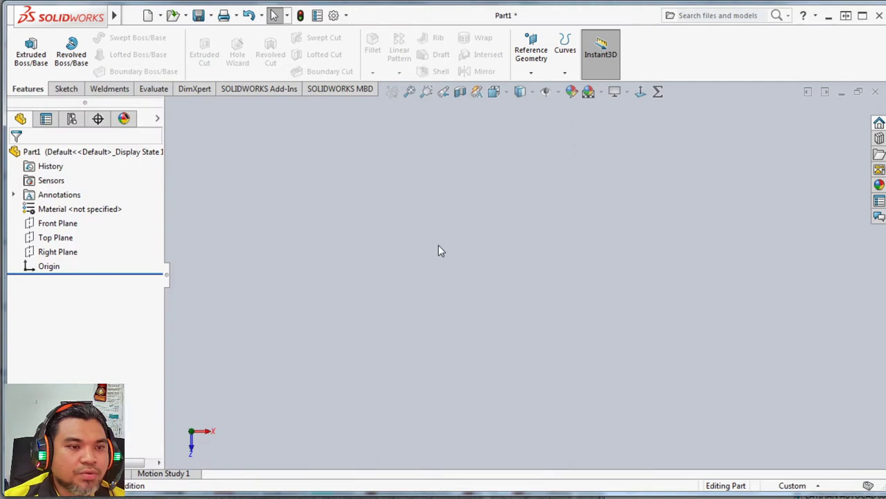
left_click(66, 89)
left_click(25, 50)
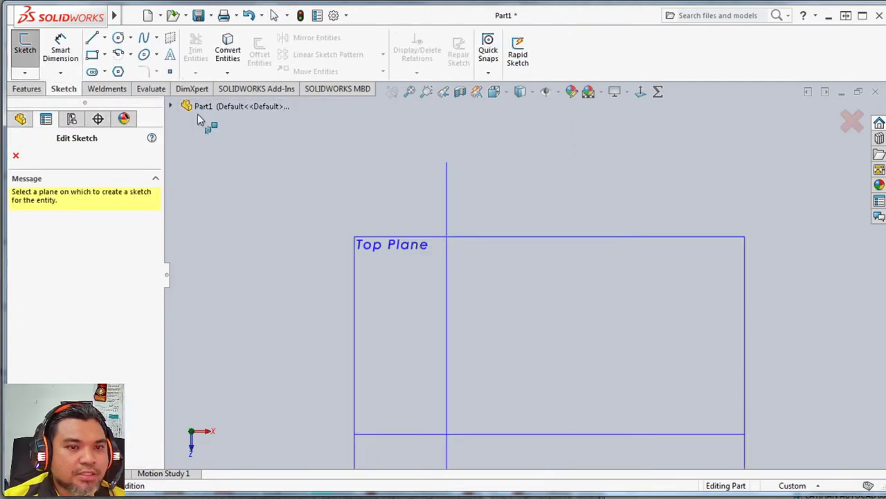
left_click(170, 108)
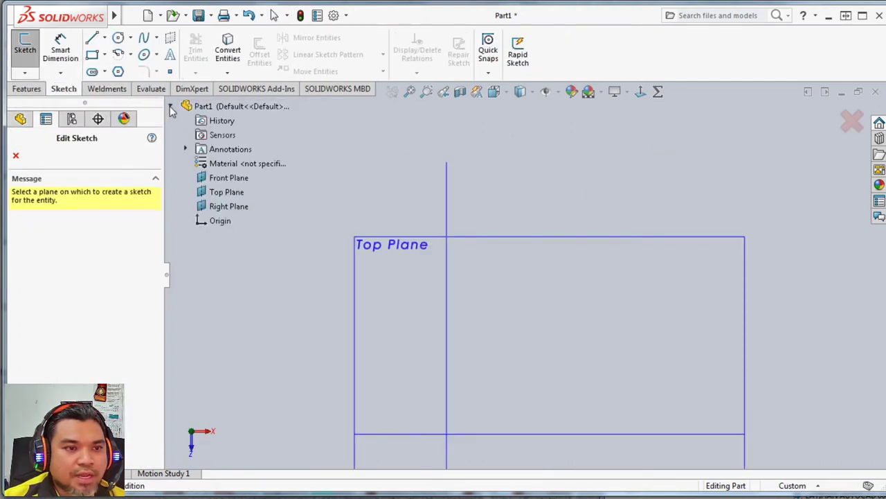
left_click(222, 208)
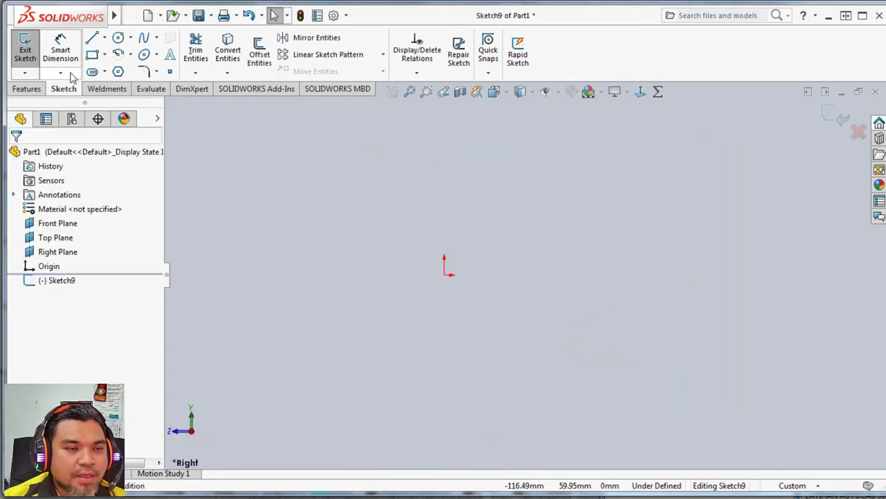
Sketch a closed L-shaped line profile about 60 mm tall, starting and ending at the origin.
left_click(91, 37)
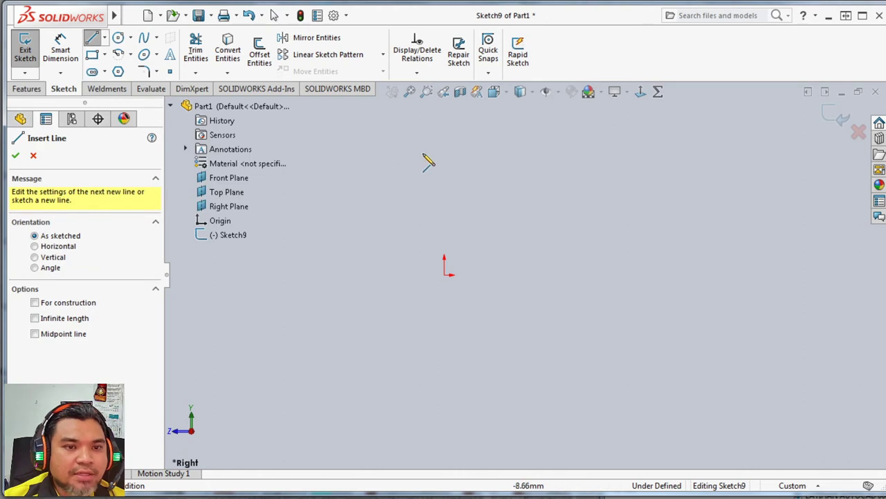
left_click(447, 275)
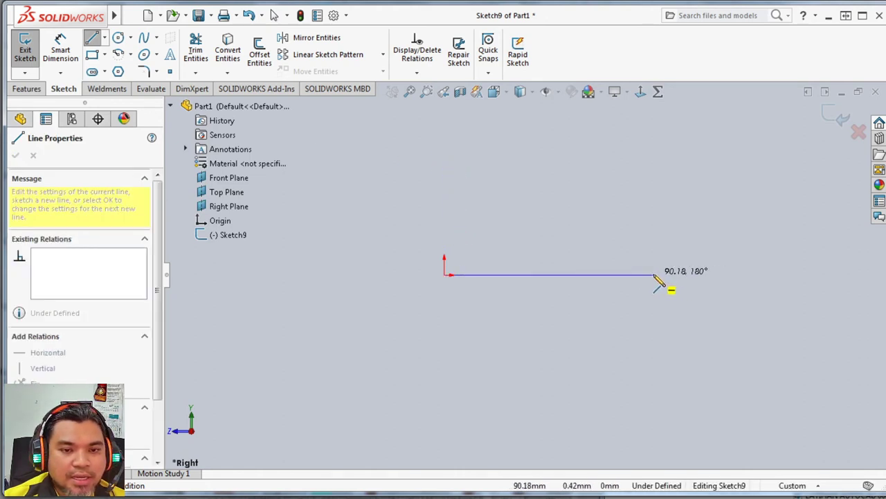
left_click(665, 275)
left_click(666, 229)
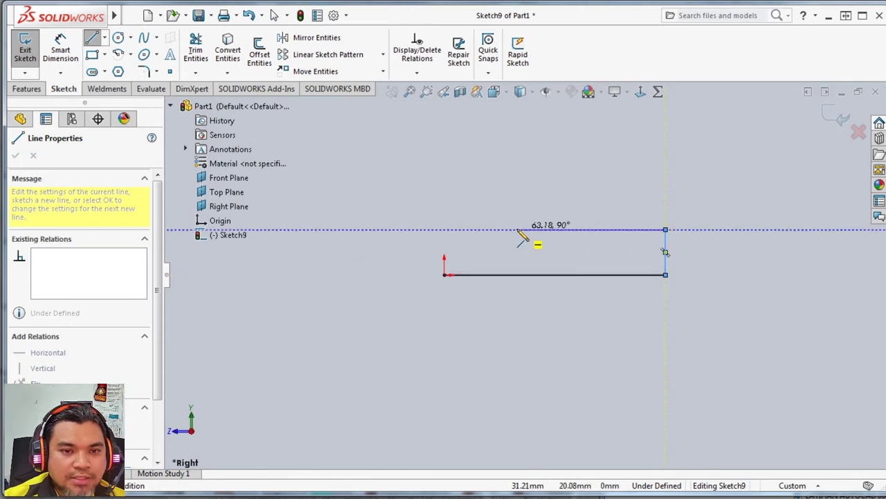
left_click(487, 229)
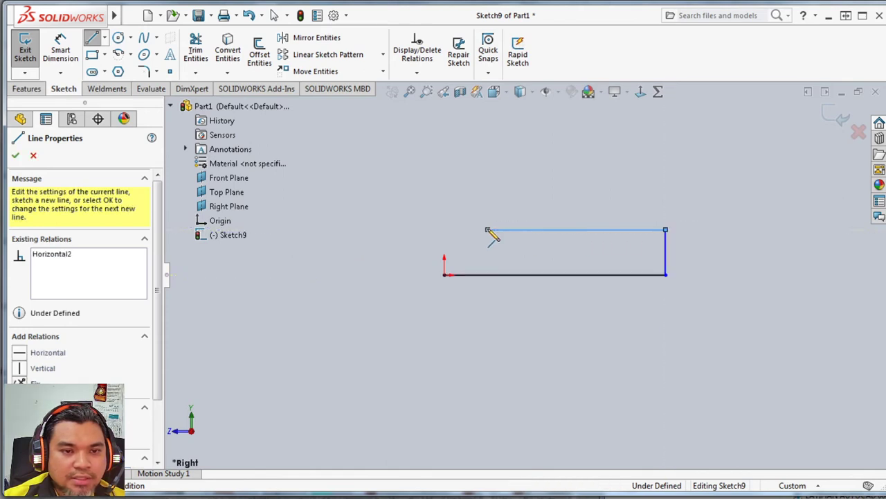
left_click(488, 134)
left_click(444, 135)
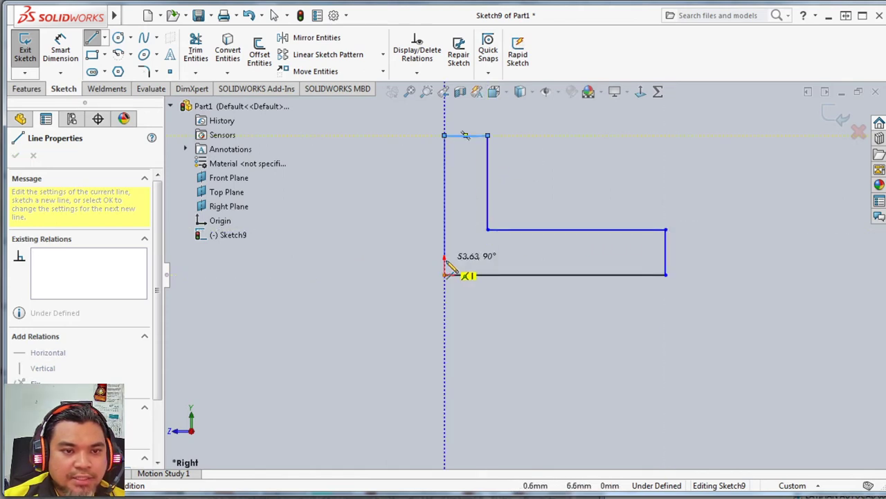
left_click(444, 275)
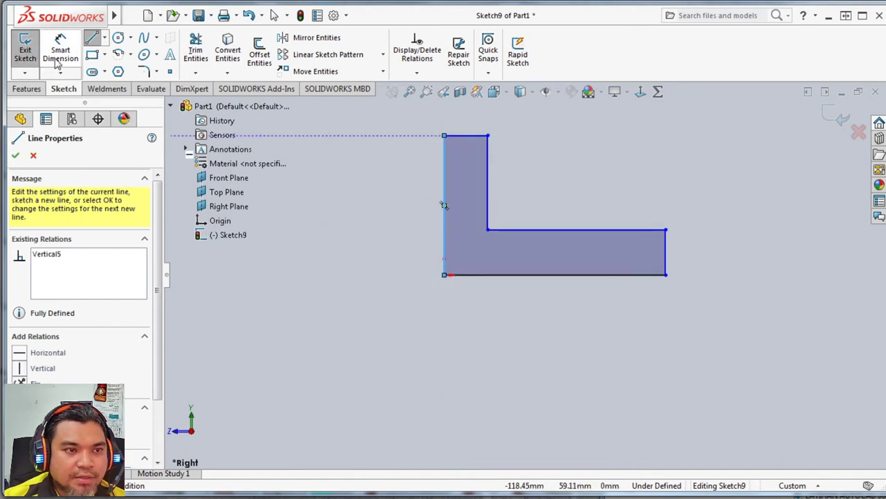
Dimension the L profile's full height as 90 mm and the upper edge of its upright leg as 35 mm.
left_click(61, 50)
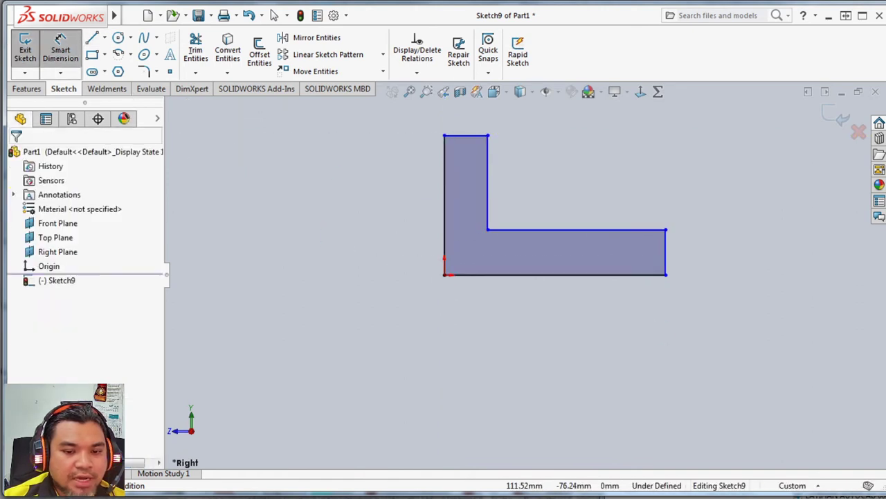
key("alt+Tab")
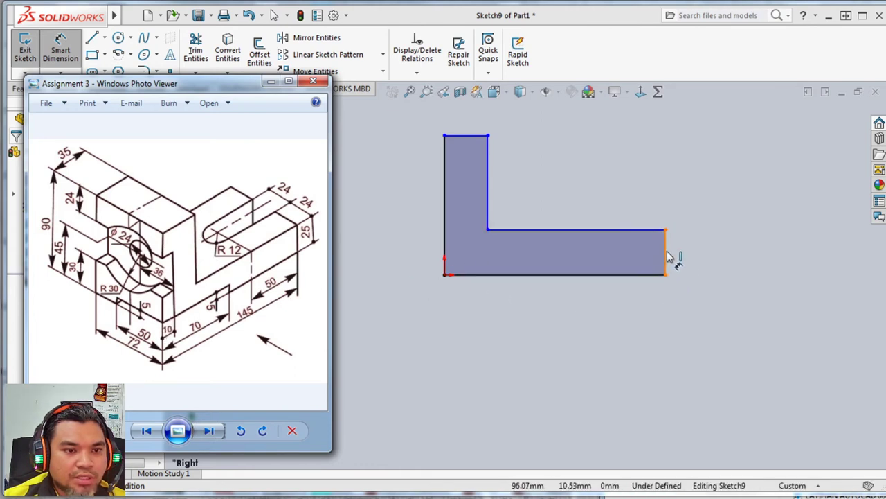
left_click(448, 196)
left_click(433, 203)
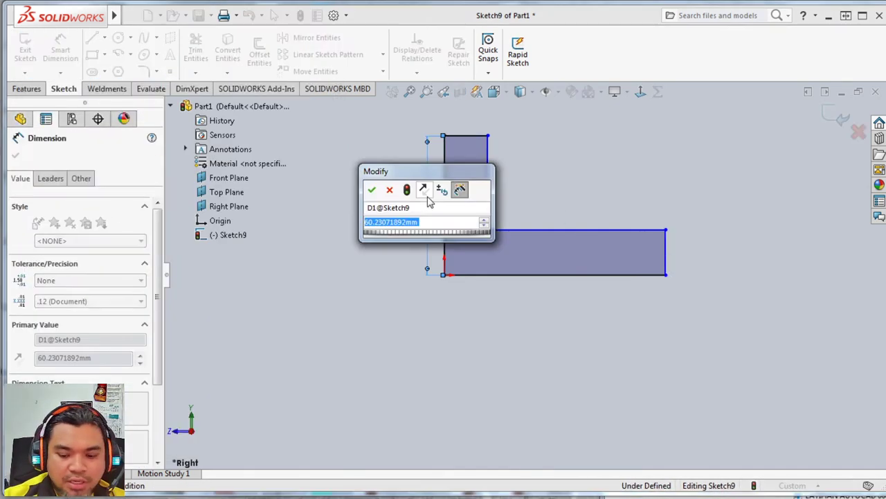
type("90")
key("Return")
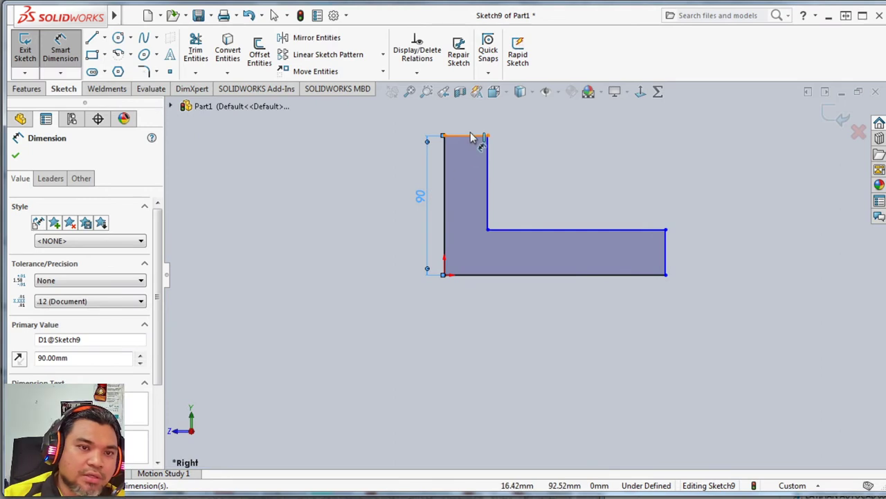
left_click(462, 136)
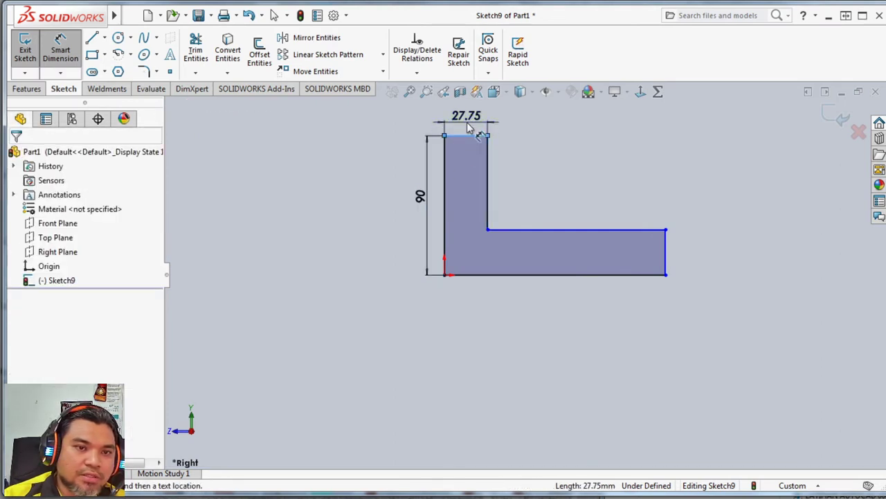
left_click(468, 127)
type("35")
key("Return")
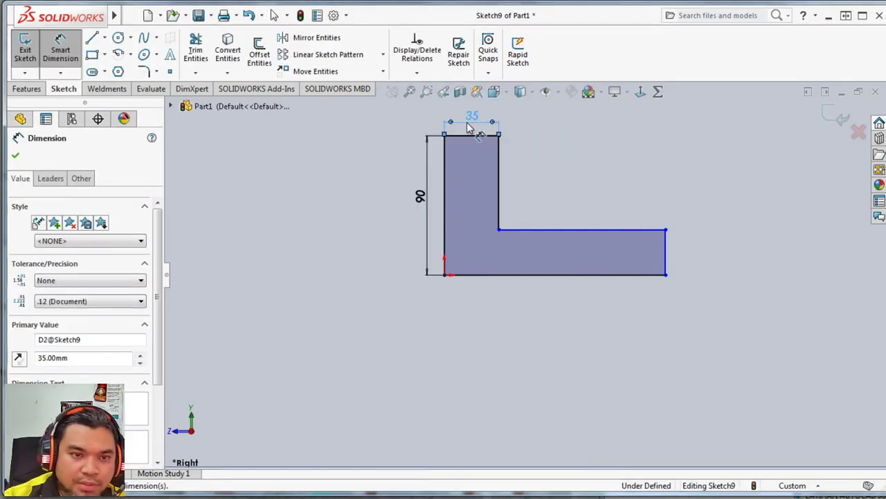
Dimension the L profile's base length as 145 mm and the thickness of its horizontal leg as 25 mm.
left_click(554, 276)
left_click(554, 312)
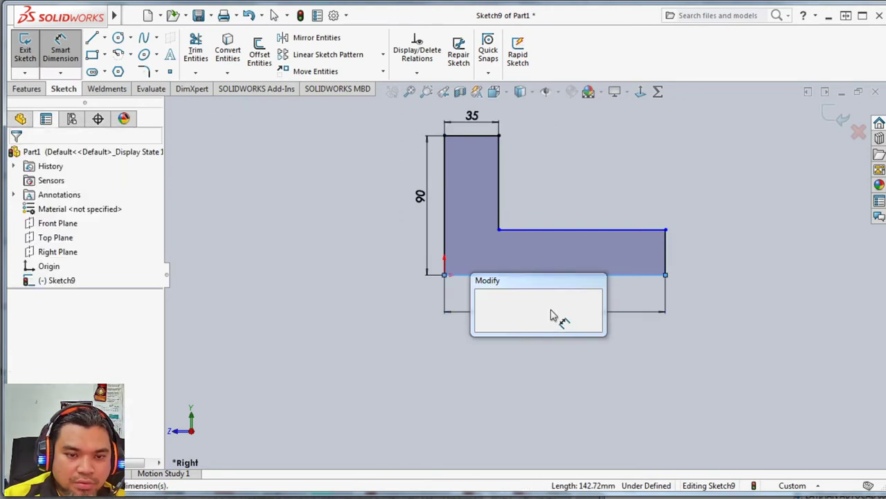
type("145")
key("Return")
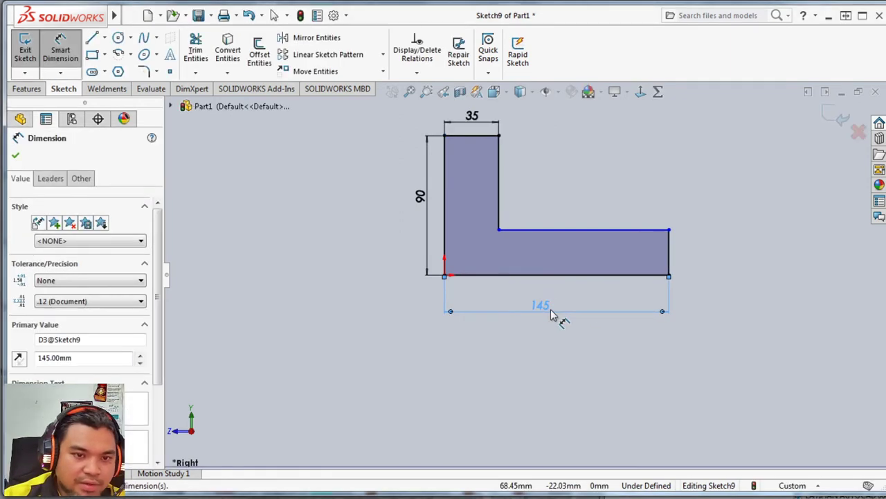
left_click(669, 254)
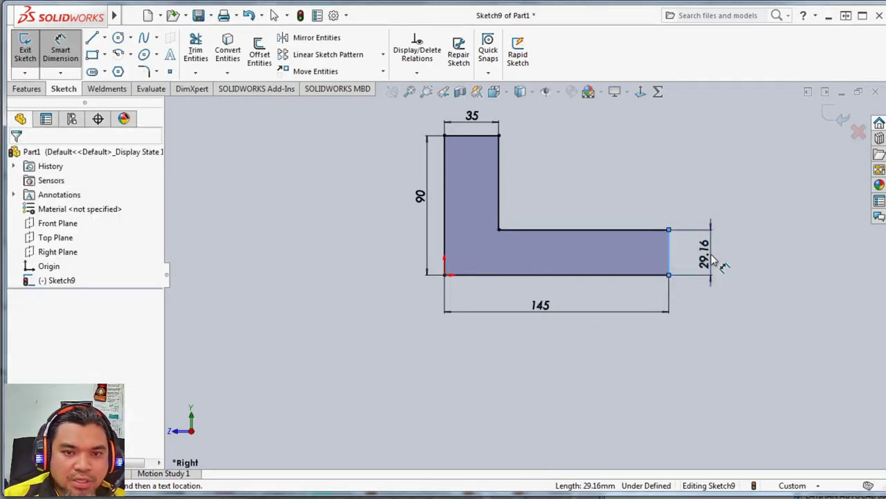
left_click(708, 255)
type("25")
key("Return")
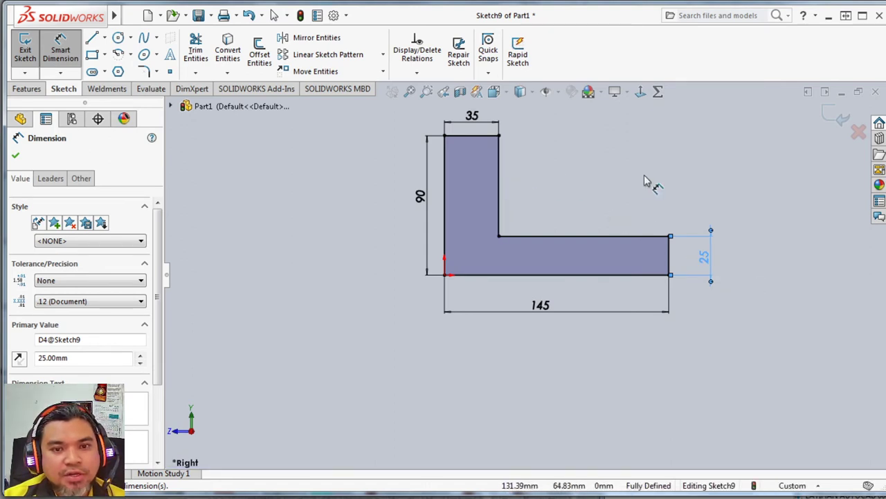
left_click(797, 185)
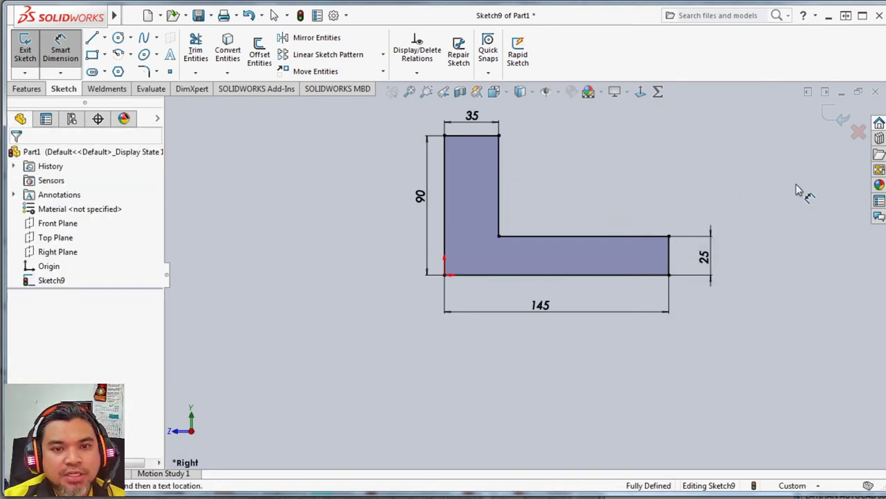
Extrude the L profile as a solid boss with a blind depth of 72 mm.
left_click(28, 90)
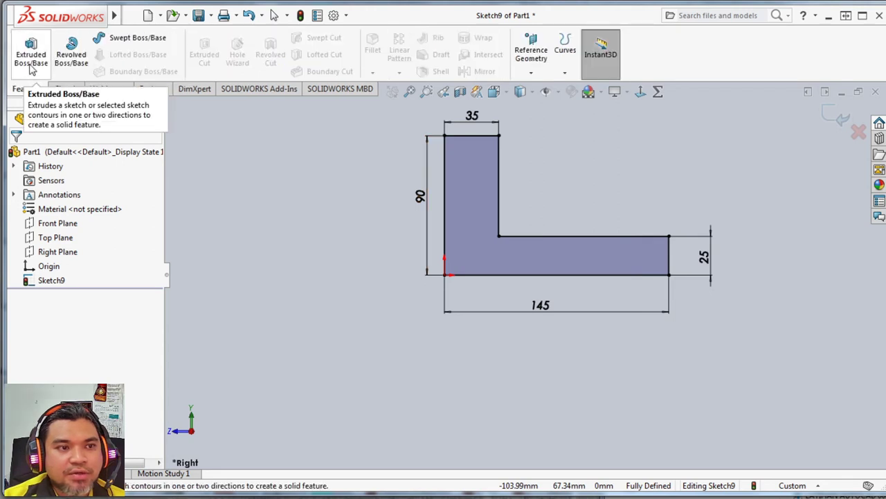
left_click(31, 56)
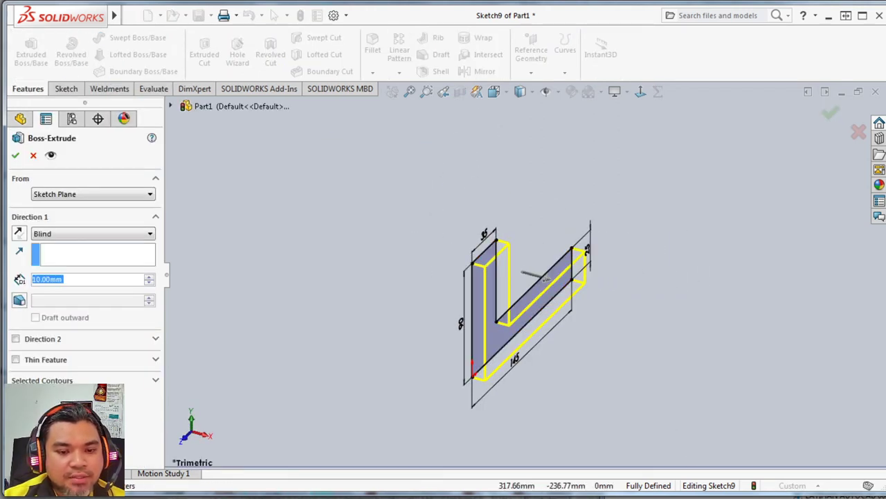
key("alt+Tab")
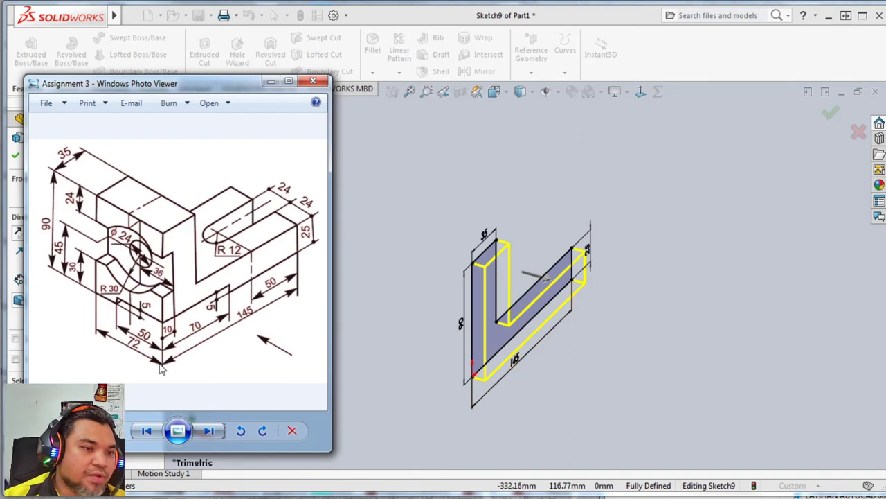
left_click(388, 359)
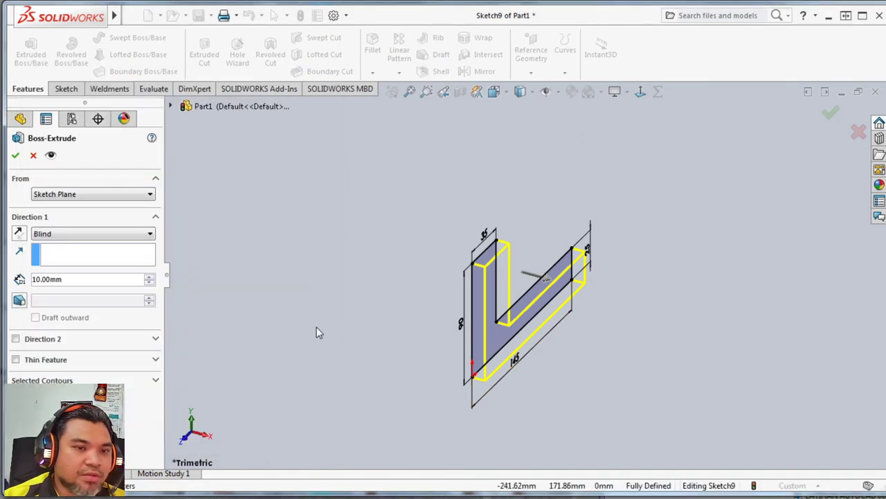
double_click(72, 279)
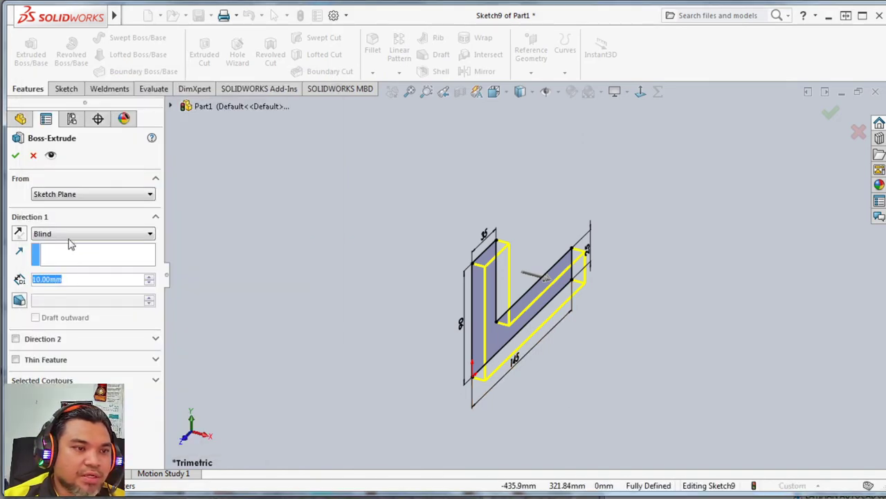
type("72")
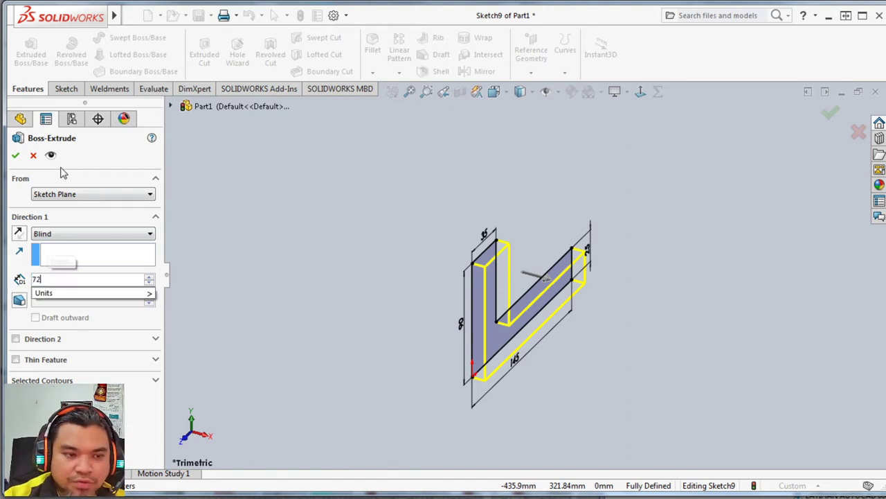
key("Return")
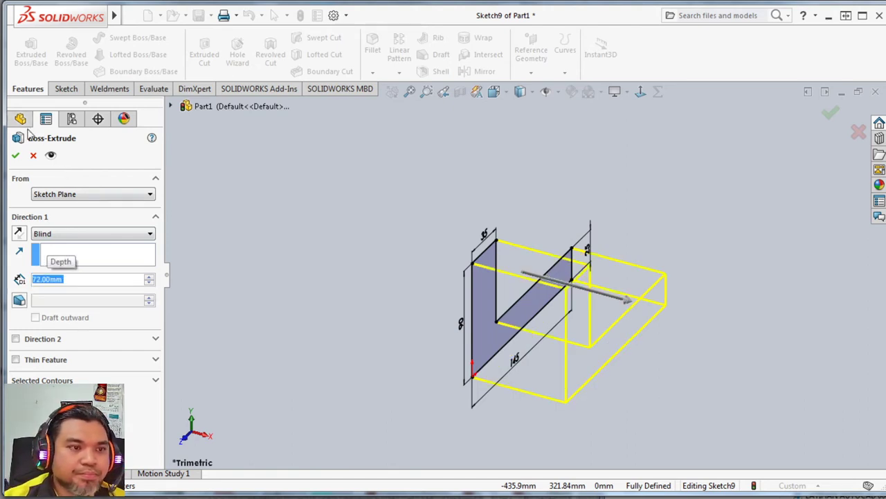
left_click(15, 155)
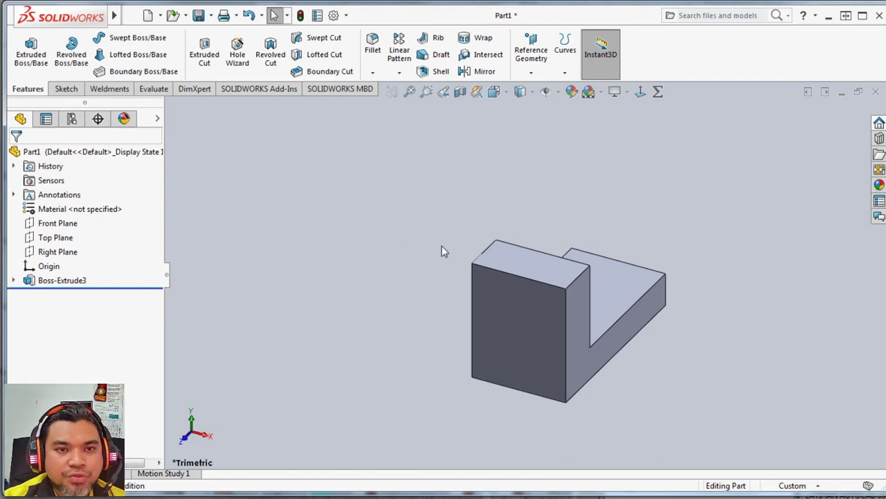
Set the document units to MMGS (millimeter, gram, second).
left_click(819, 487)
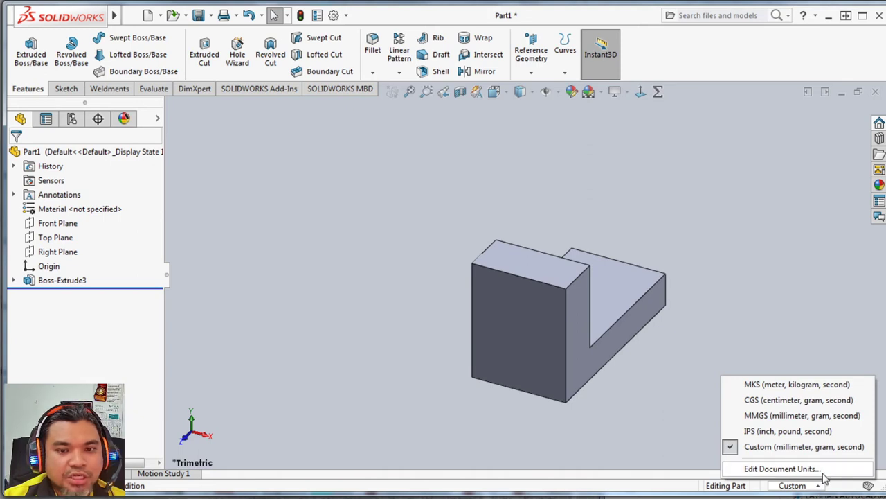
left_click(782, 416)
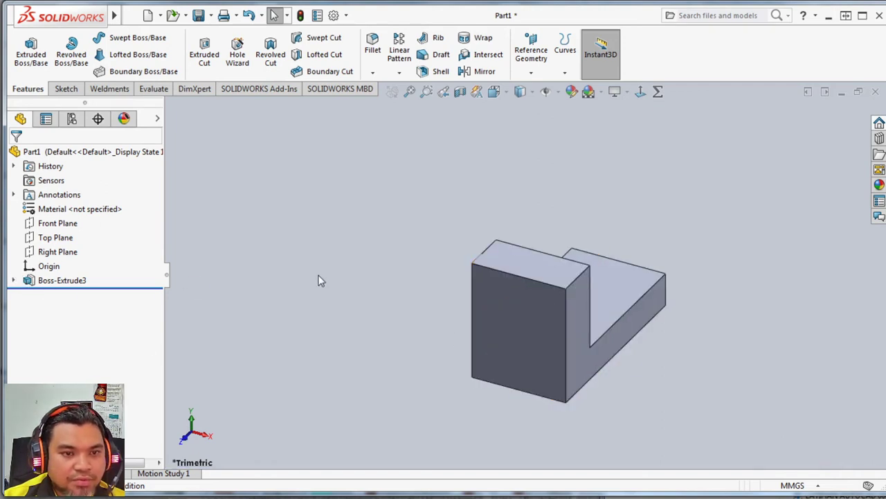
left_click(13, 279)
left_click(64, 296)
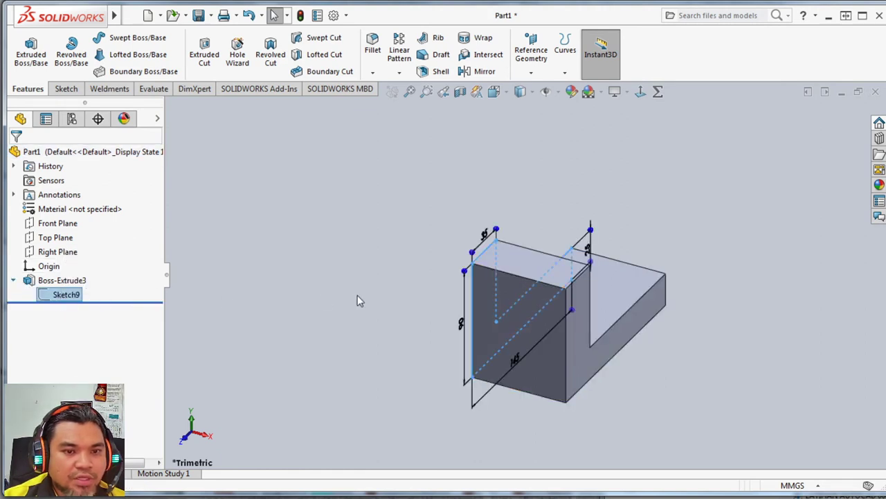
left_click(701, 397)
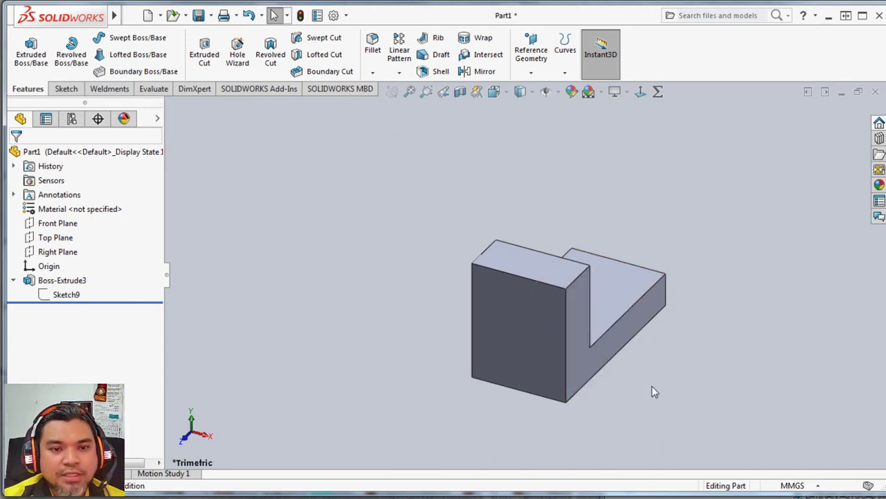
middle_click_drag(651, 390, 621, 365)
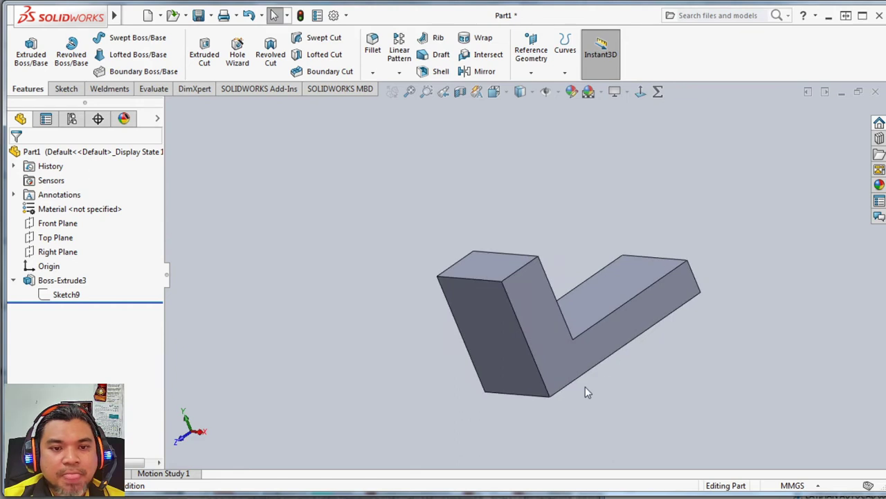
scroll(585, 381, "down", 2)
scroll(517, 185, "down", 1)
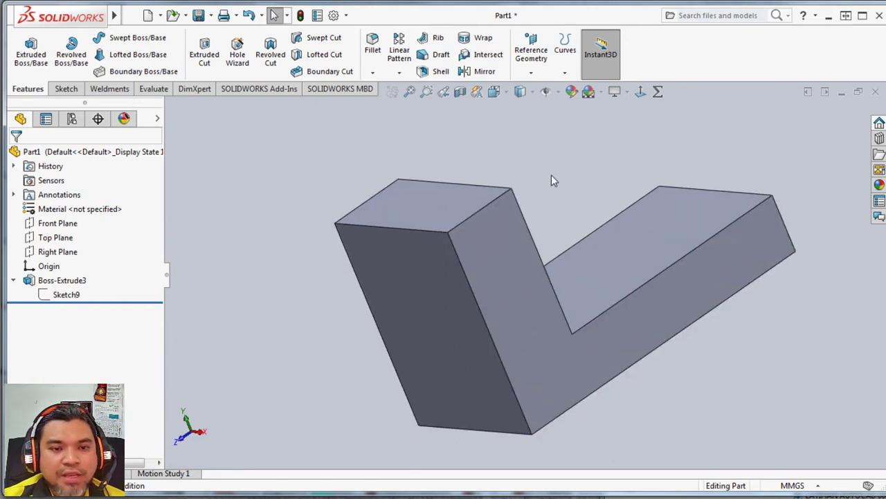
Start a sketch on the upper face of the bracket's horizontal leg and view that face straight on.
middle_click_drag(552, 178, 554, 197)
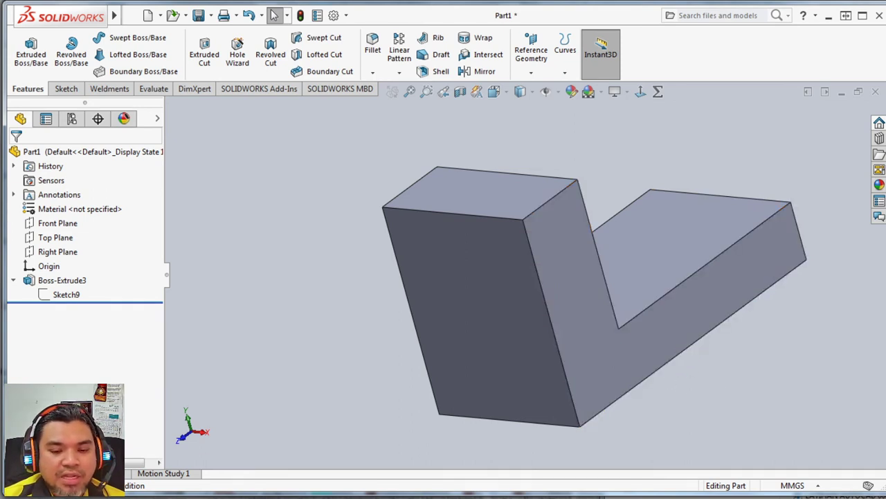
key("alt+Tab")
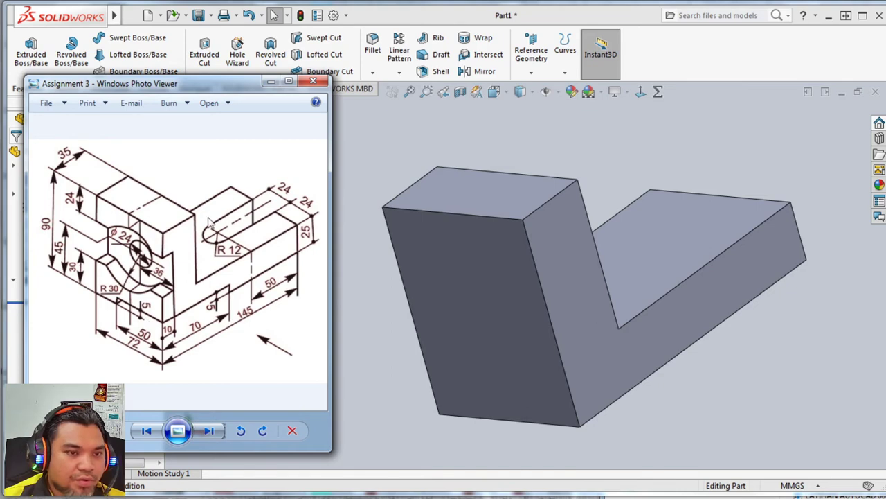
left_click(505, 139)
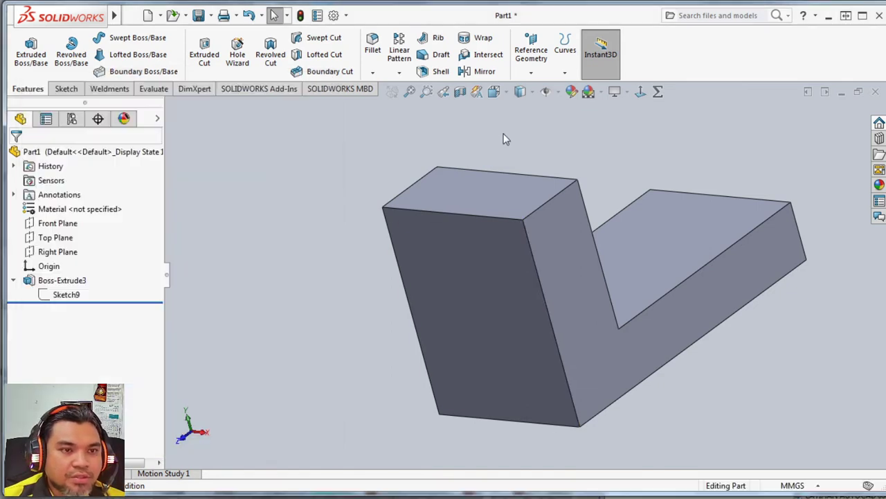
left_click(64, 90)
left_click(25, 45)
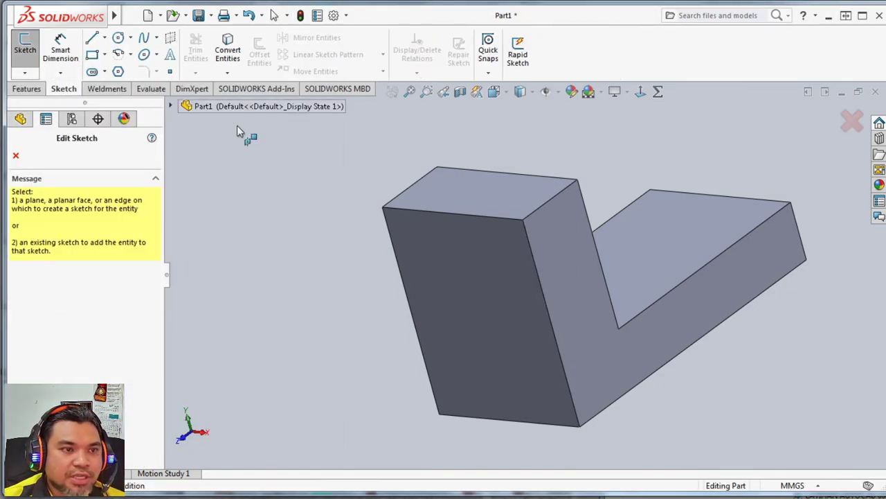
left_click(675, 236)
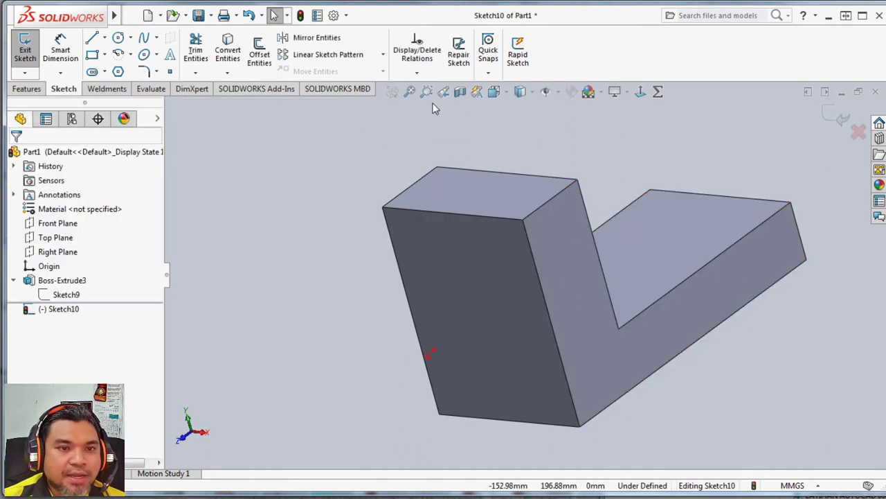
left_click(507, 94)
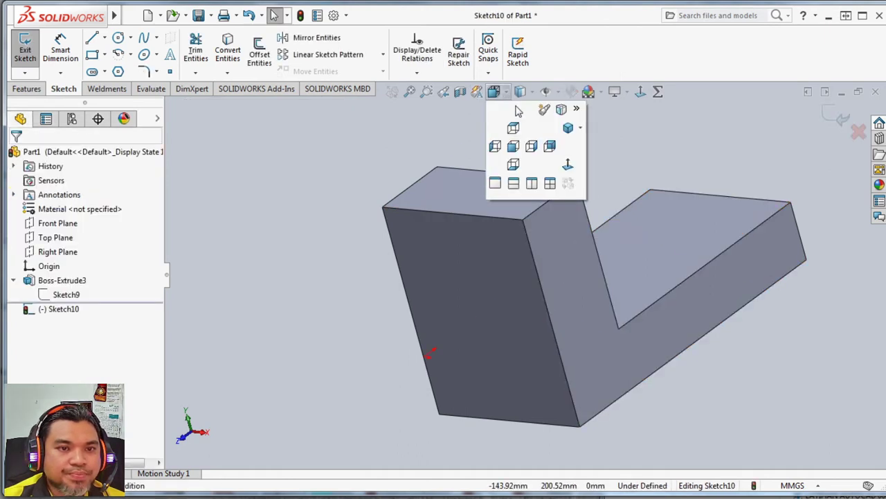
left_click(565, 162)
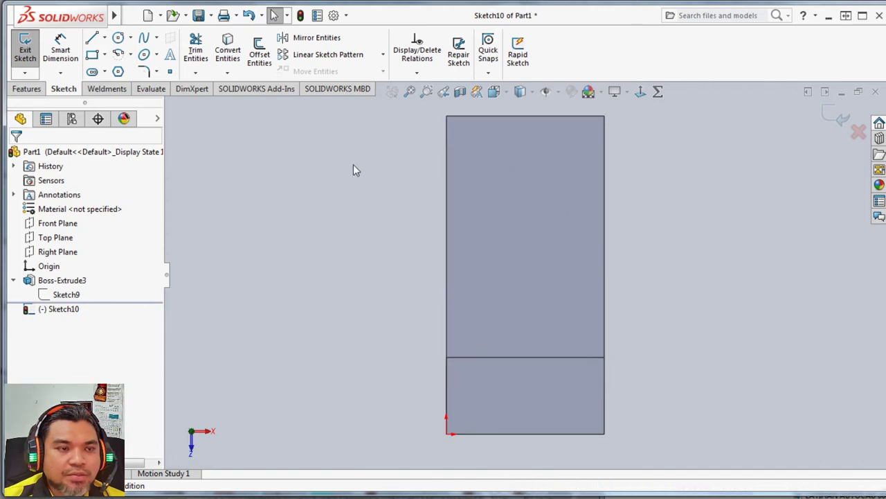
Sketch a centerpoint straight slot from the midpoint of the horizontal leg's end edge, about 68 mm to its arc center and about 15 mm in radius.
left_click(96, 78)
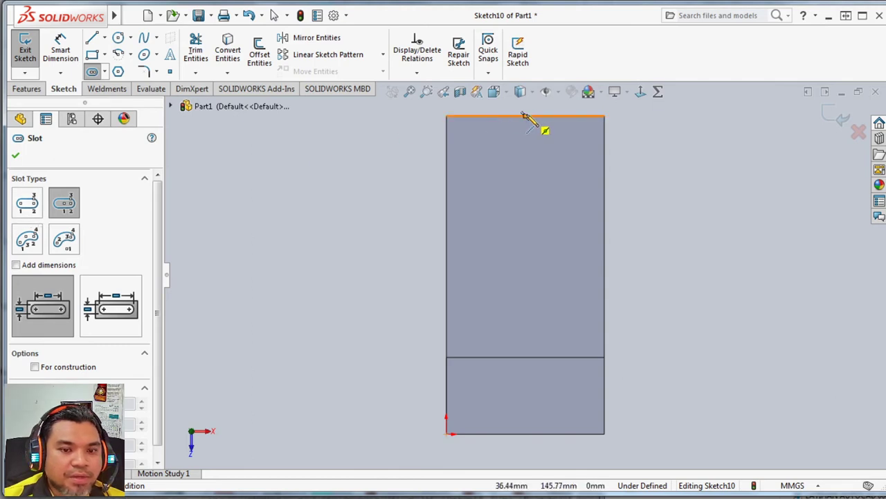
key("alt+Tab")
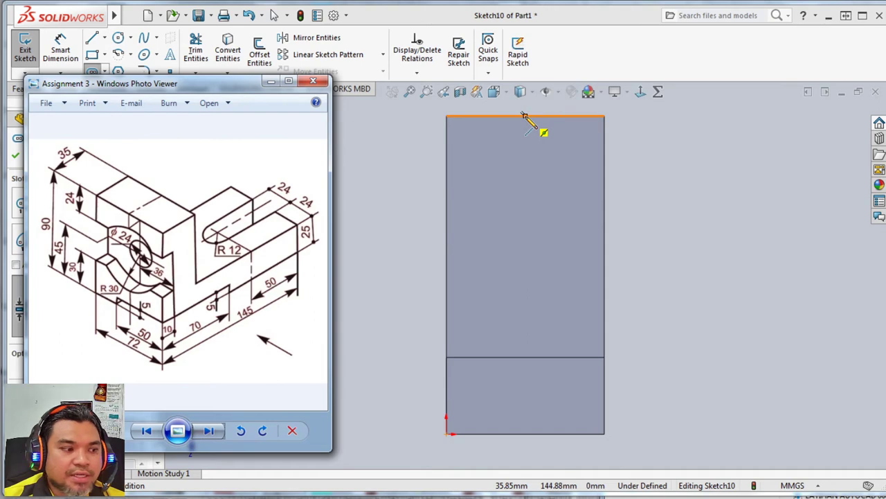
left_click(525, 116)
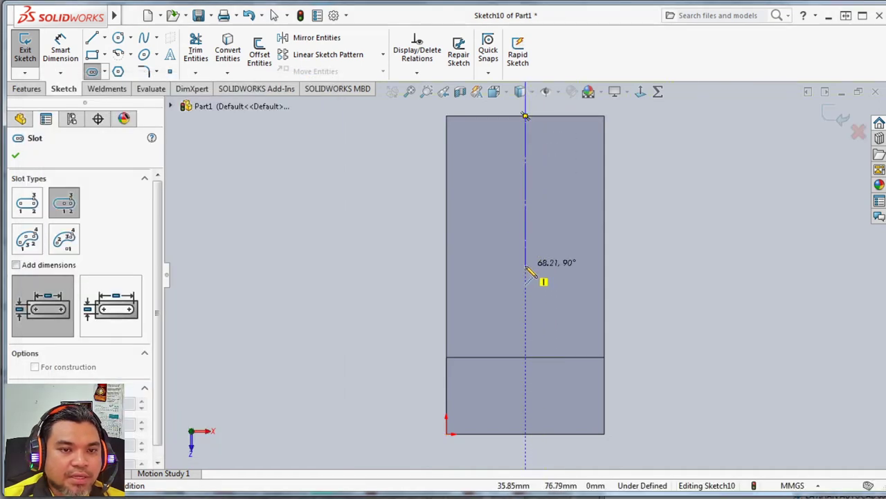
left_click(525, 266)
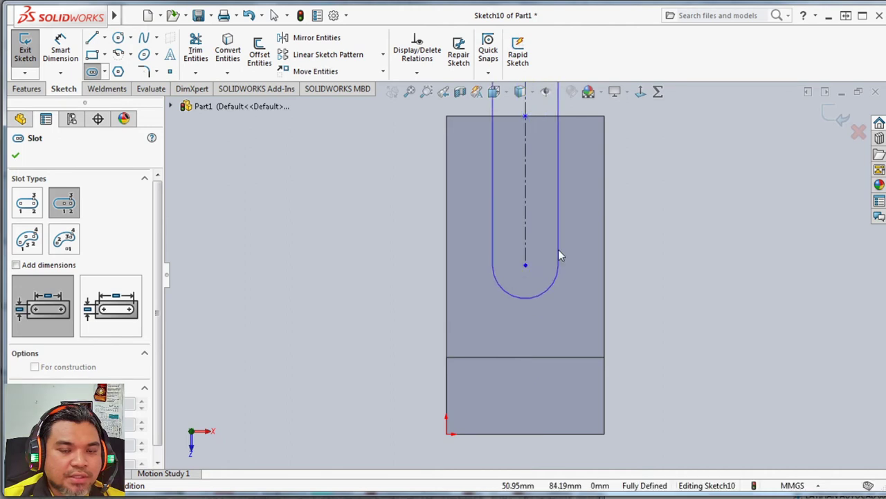
left_click(557, 251)
Dimension the slot's end radius as 12 mm.
left_click(77, 47)
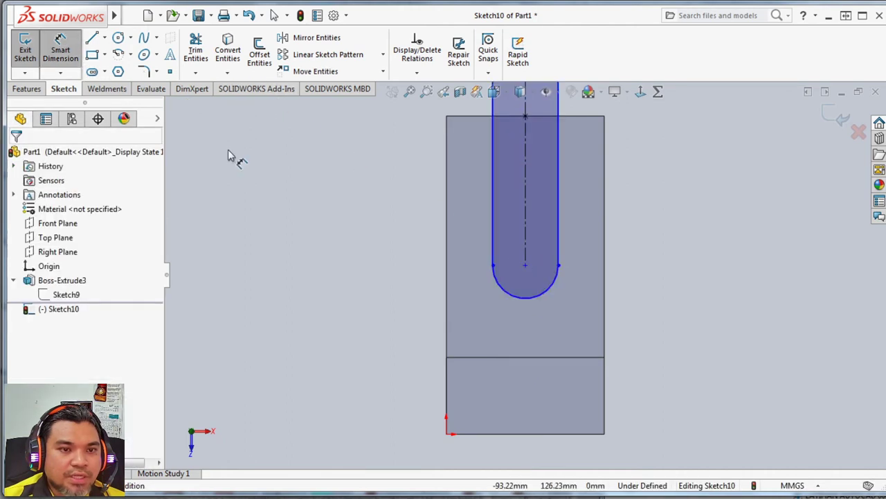
left_click(509, 300)
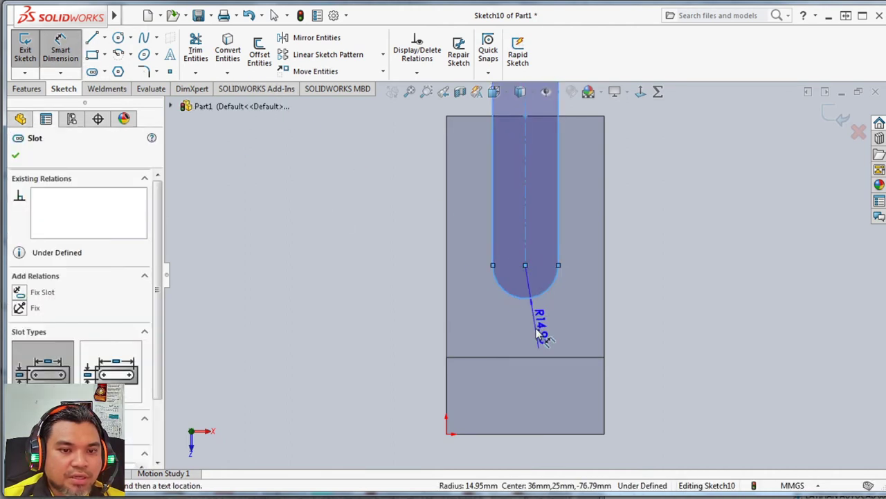
left_click(539, 332)
type("2")
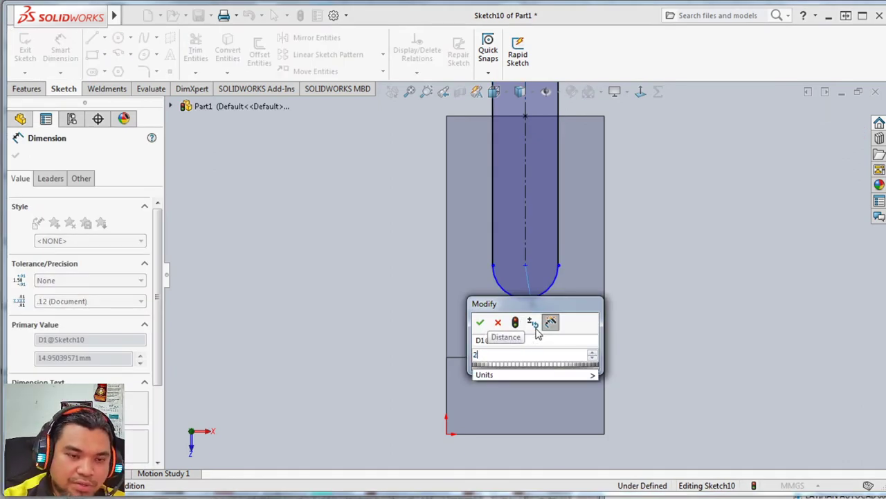
key("BackSpace")
type("12")
key("Return")
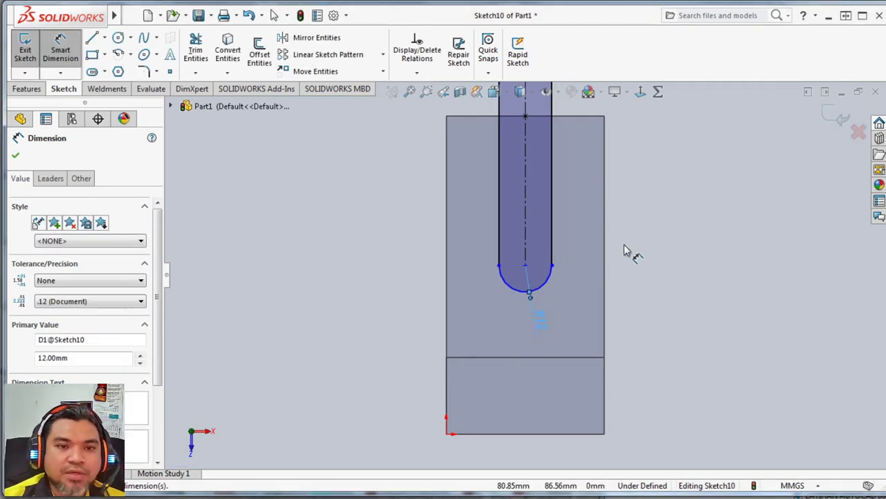
Try dimensioning the slot's straight side as 50 mm, and delete that dimension.
left_click(556, 188)
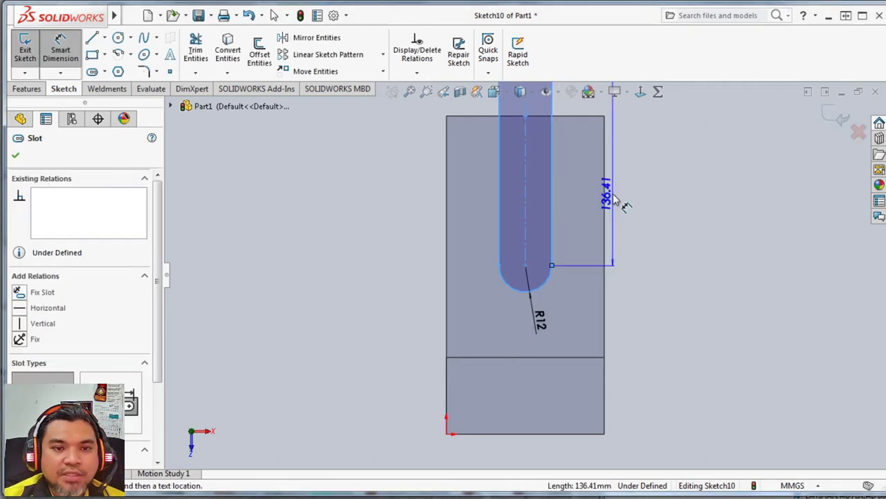
key("alt+Tab")
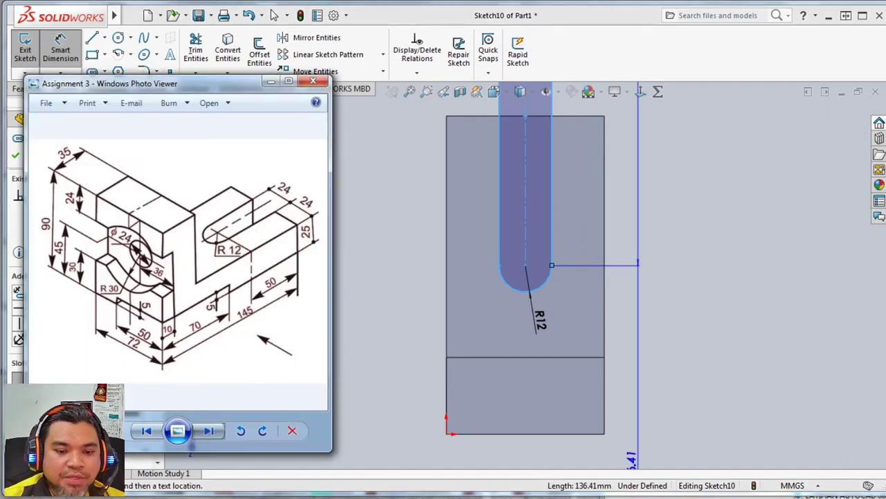
left_click(572, 239)
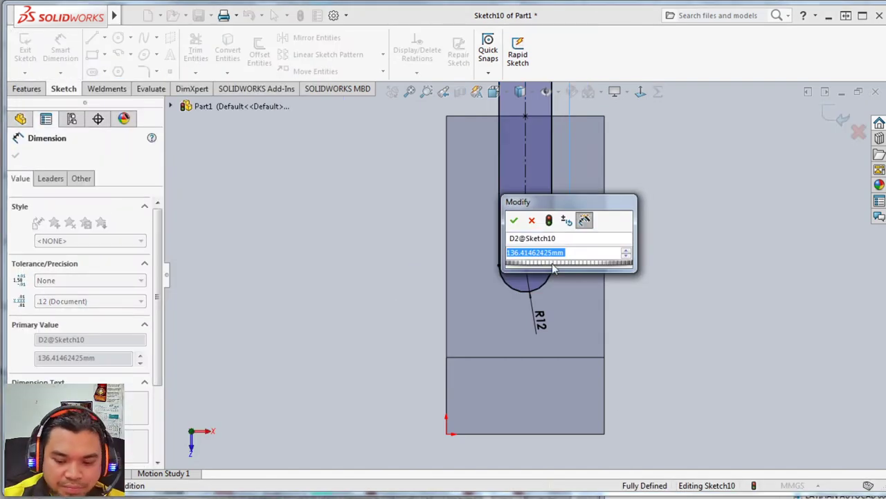
type("50")
key("Return")
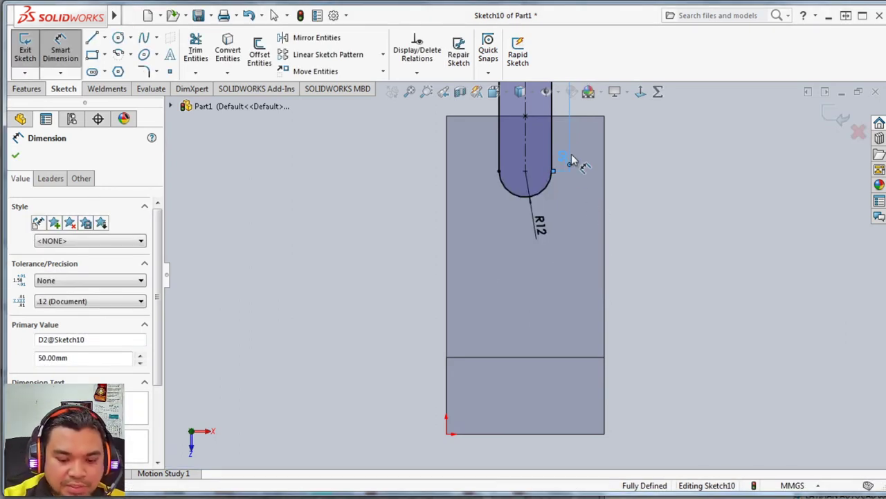
key("Delete")
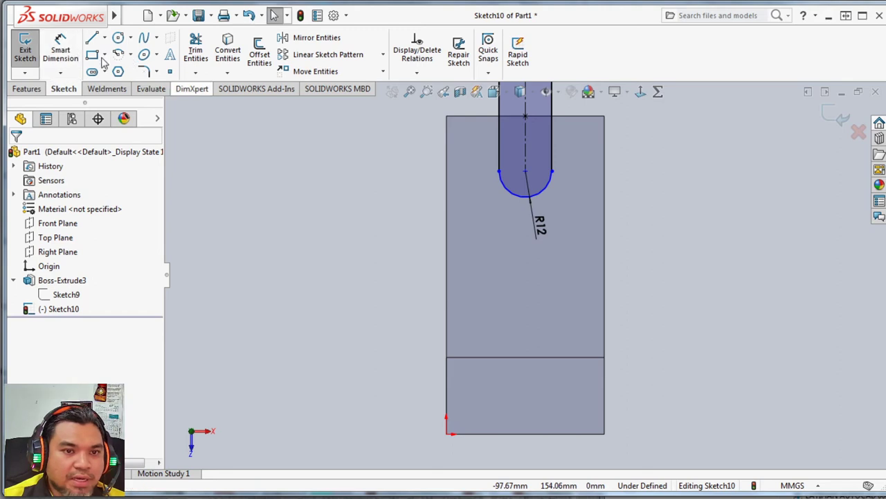
Dimension the distance from the end edge's midpoint to the slot's arc center as 50 mm.
left_click(525, 115)
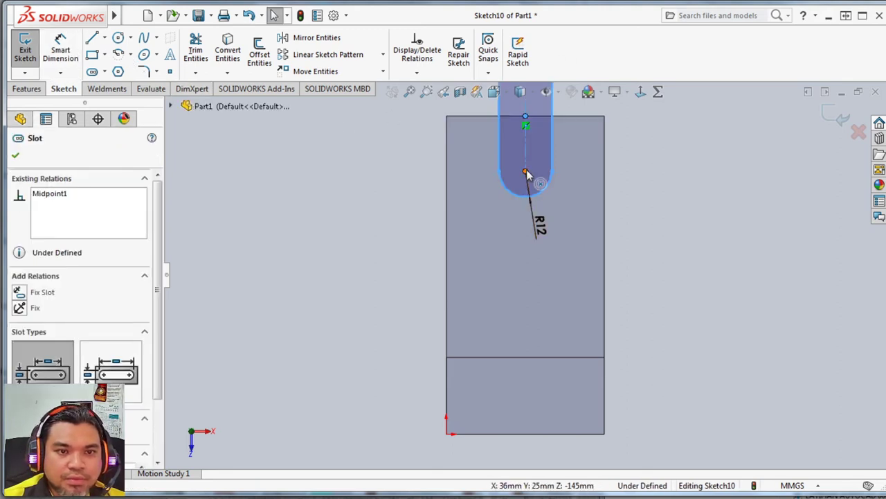
left_click(526, 173)
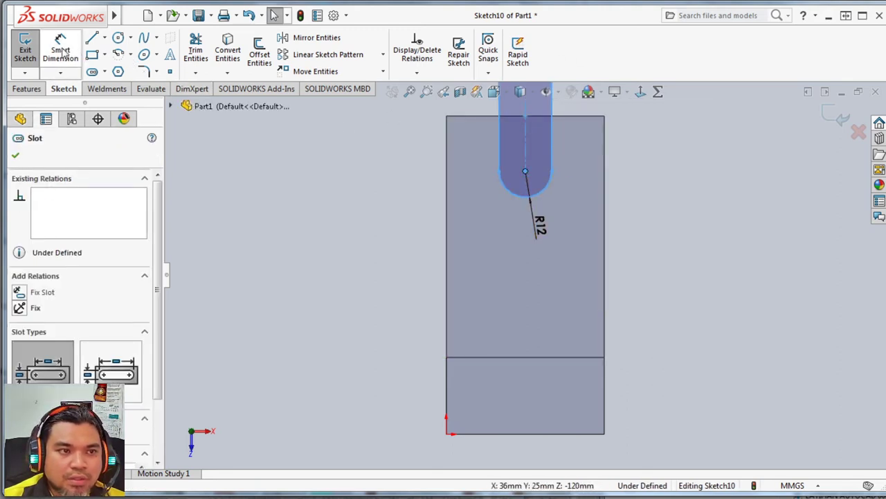
left_click(61, 52)
left_click(525, 119)
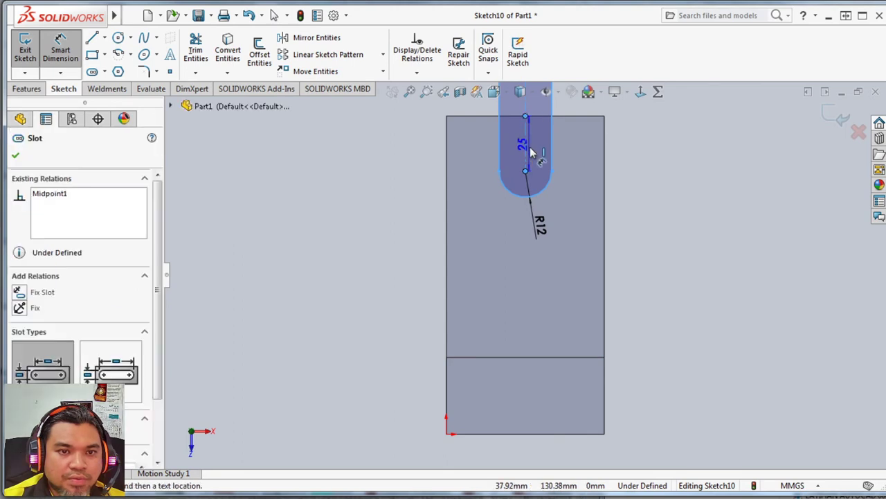
left_click(638, 149)
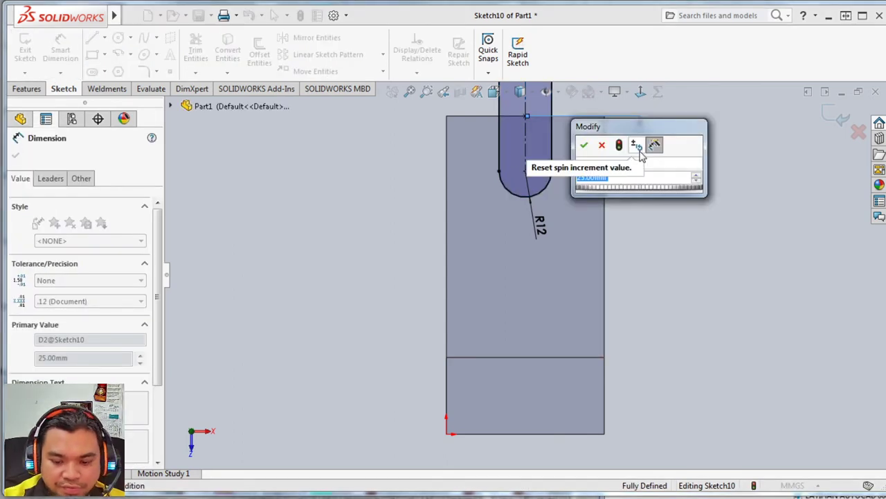
type("50")
key("Return")
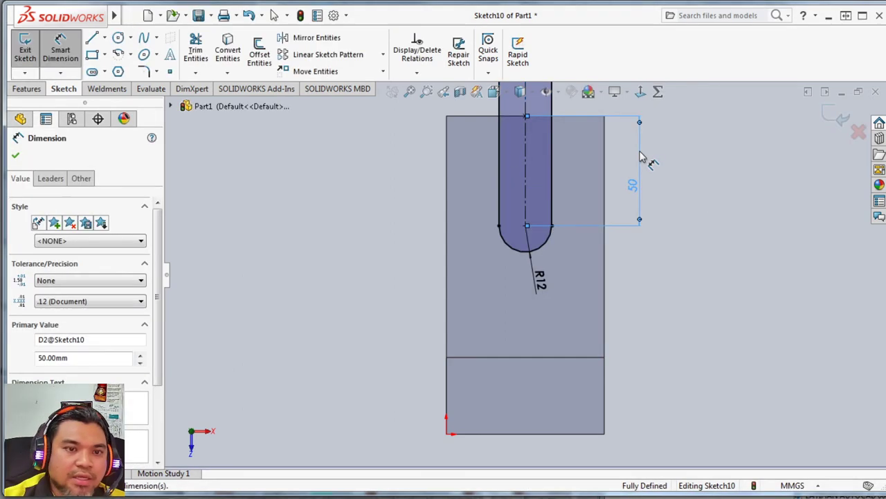
Cut-extrude the slot through the horizontal leg with the Up To Surface end condition, using the bracket's underside face.
left_click(27, 89)
left_click(204, 54)
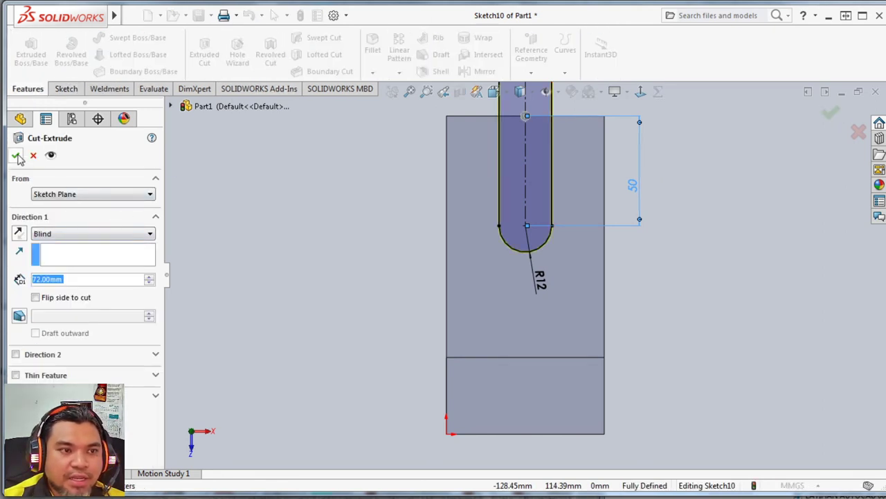
left_click(53, 236)
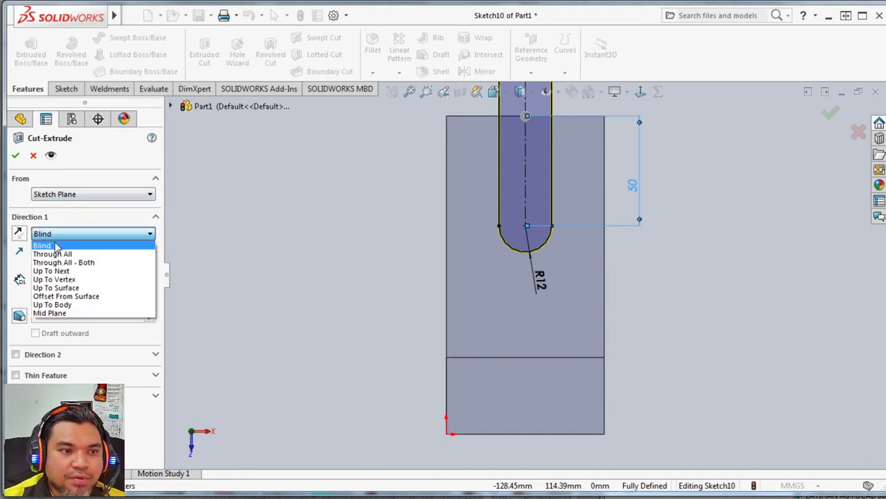
left_click(41, 242)
left_click(88, 235)
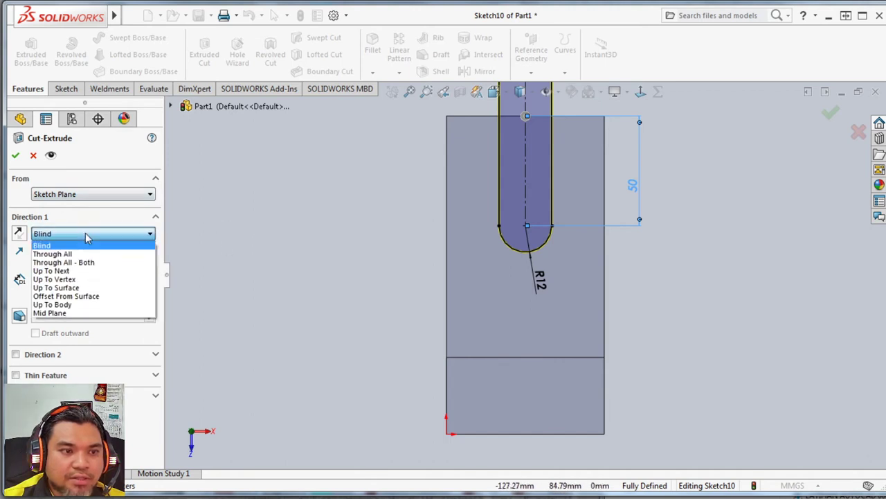
left_click(63, 287)
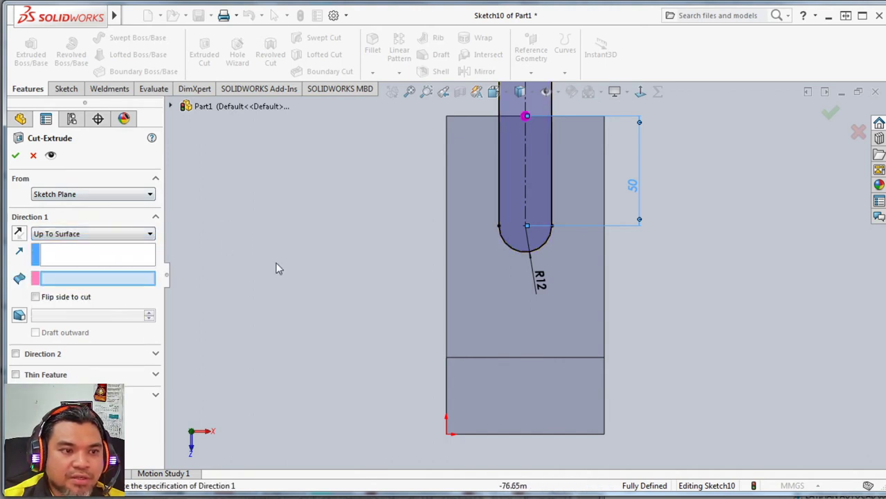
middle_click_drag(300, 267, 468, 276)
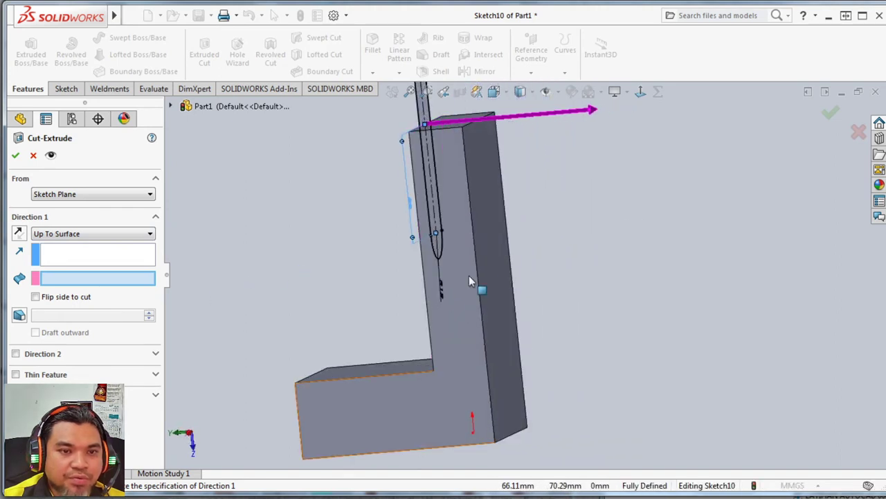
left_click(494, 246)
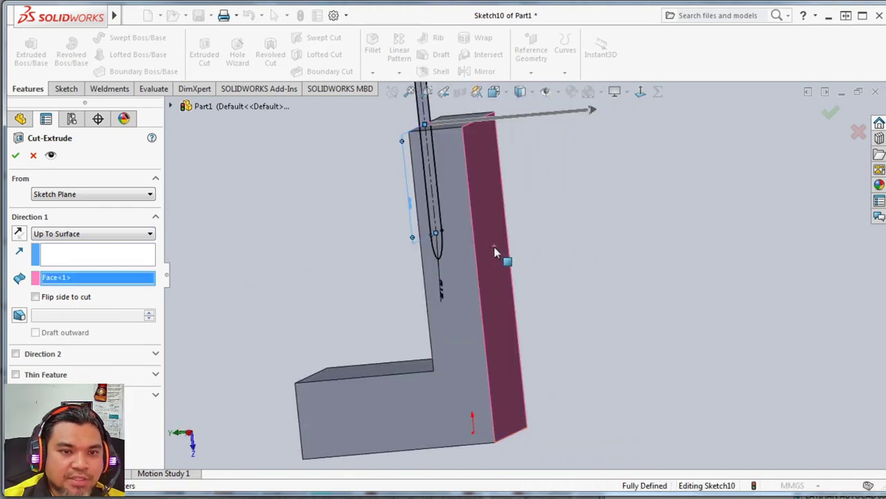
left_click(16, 155)
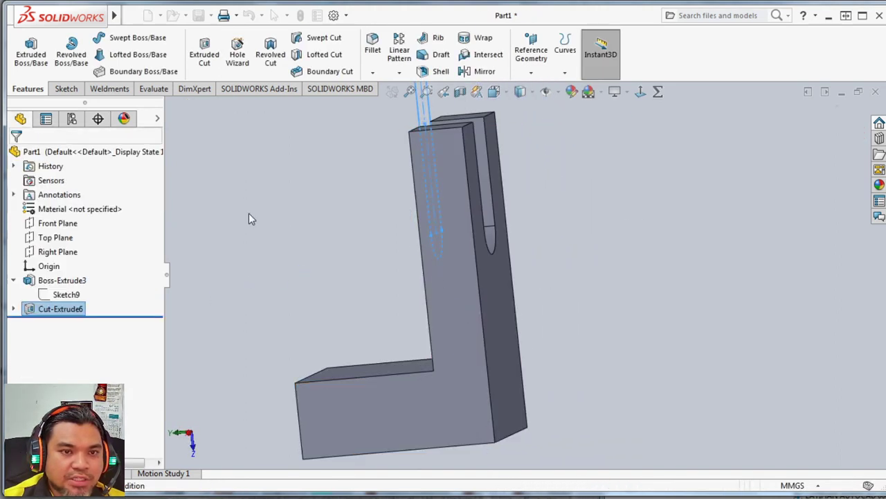
Check the Assignment 3 drawing for the recess dimensions and inspect the bracket's underside.
middle_click_drag(289, 229, 430, 406)
key("alt+Tab")
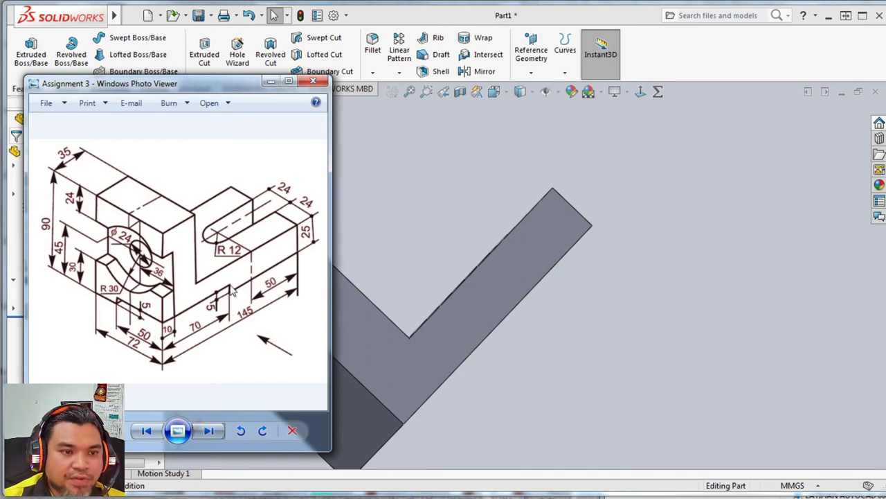
key("alt+Tab")
middle_click_drag(501, 401, 380, 353)
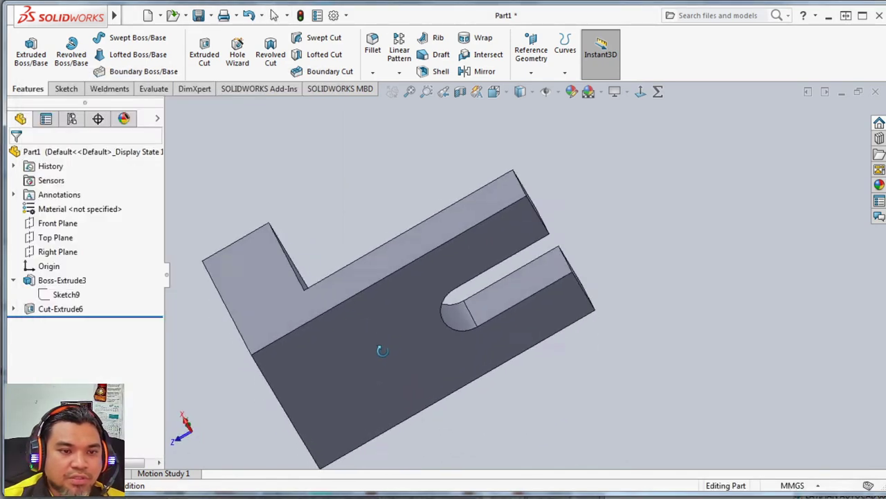
middle_click_drag(234, 404, 259, 368)
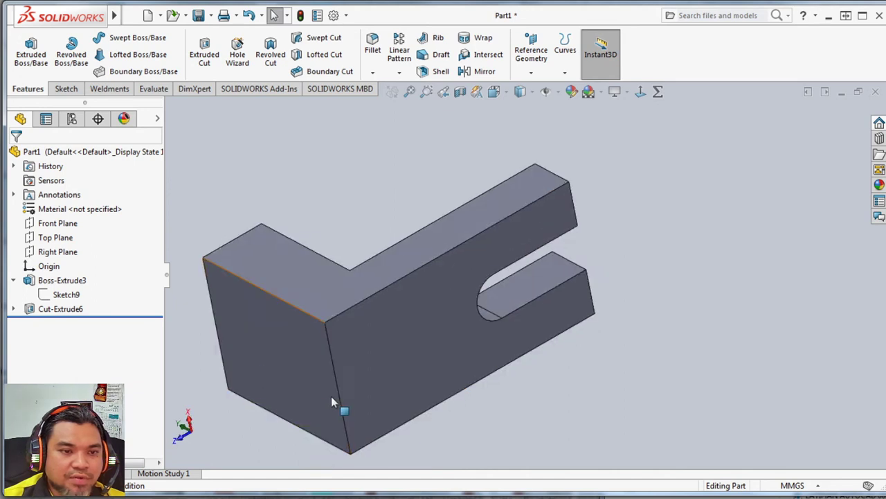
Sketch a corner rectangle about 67 by 44 mm on the bracket's underside, starting at the corner of the vertical leg.
left_click(65, 89)
left_click(25, 50)
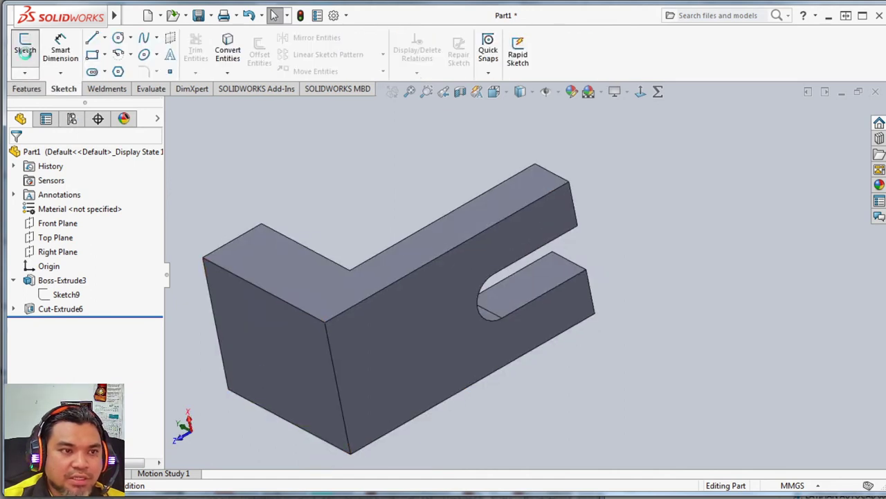
left_click(376, 347)
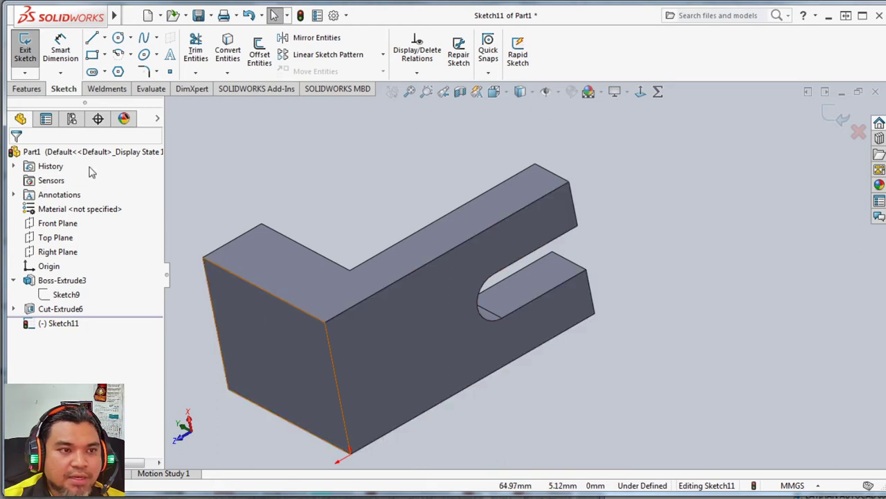
left_click(93, 56)
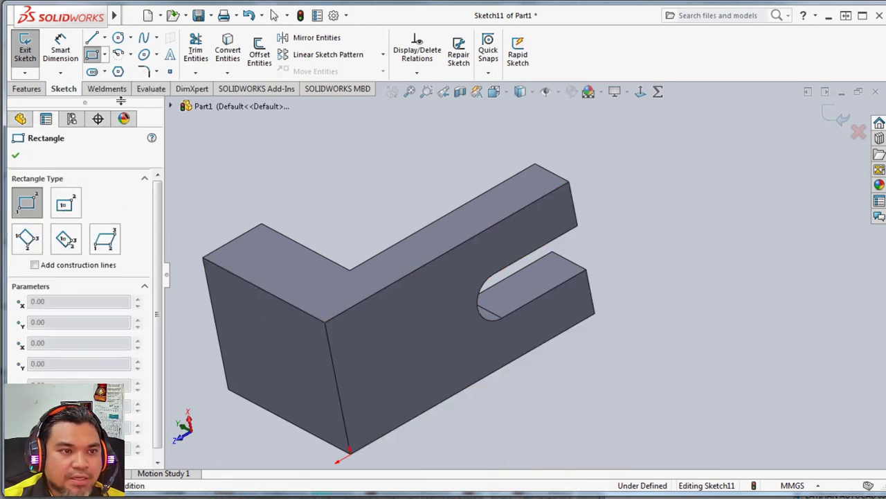
left_click(325, 322)
left_click(455, 340)
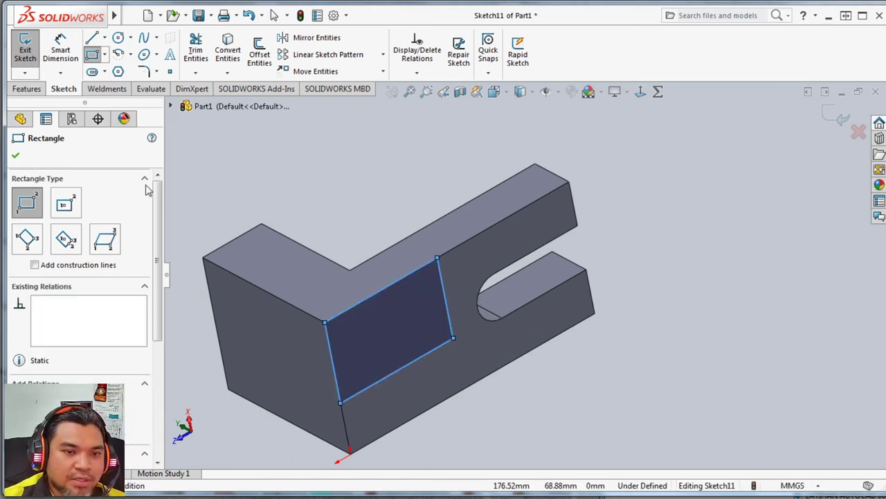
Dimension the rectangle to 70 mm along the bracket's length and 50 mm across its width.
left_click(60, 50)
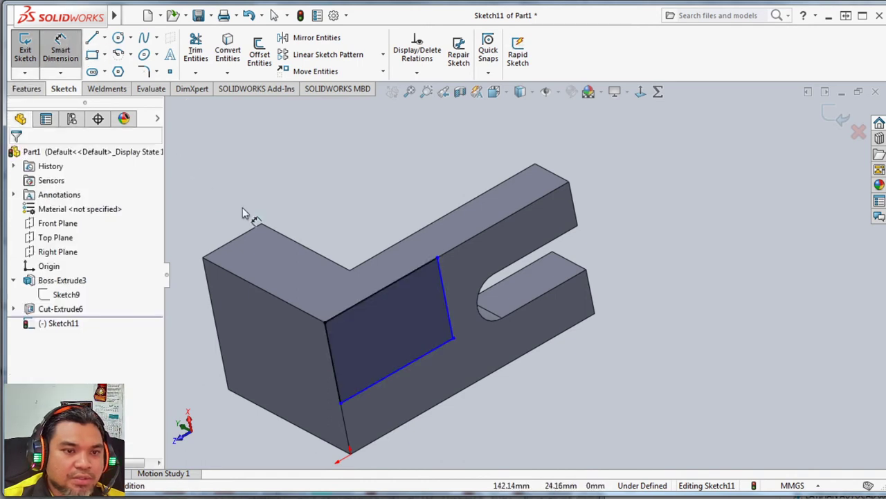
left_click(370, 302)
left_click(346, 216)
type("70")
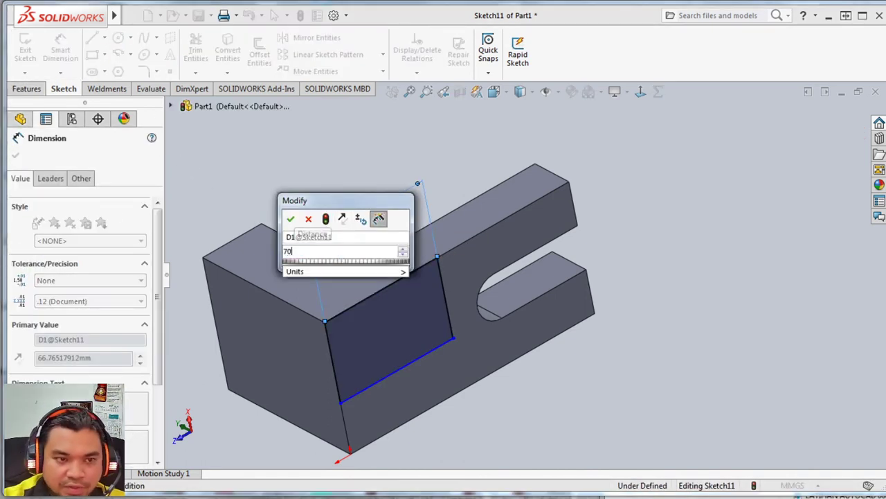
key("Return")
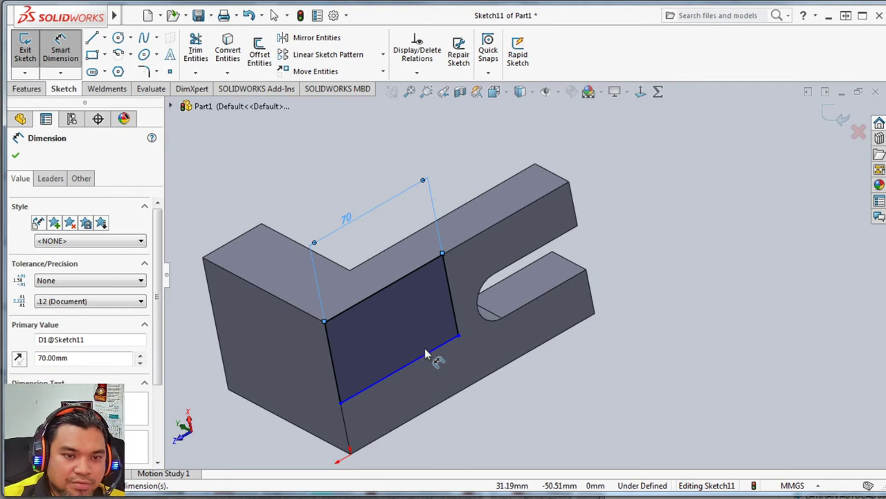
left_click(334, 363)
left_click(315, 360)
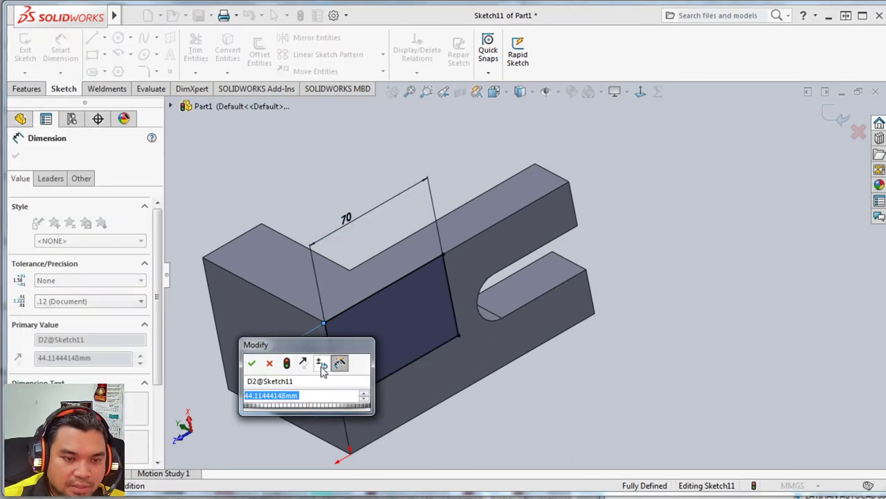
type("50")
key("Return")
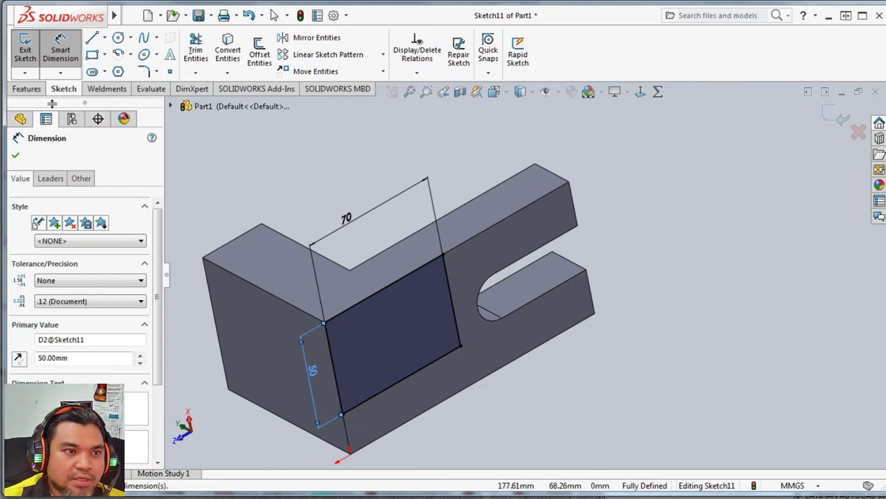
Check the recess depth in the Assignment 3 drawing and cut-extrude the rectangle to a blind depth of 5 mm.
left_click(26, 88)
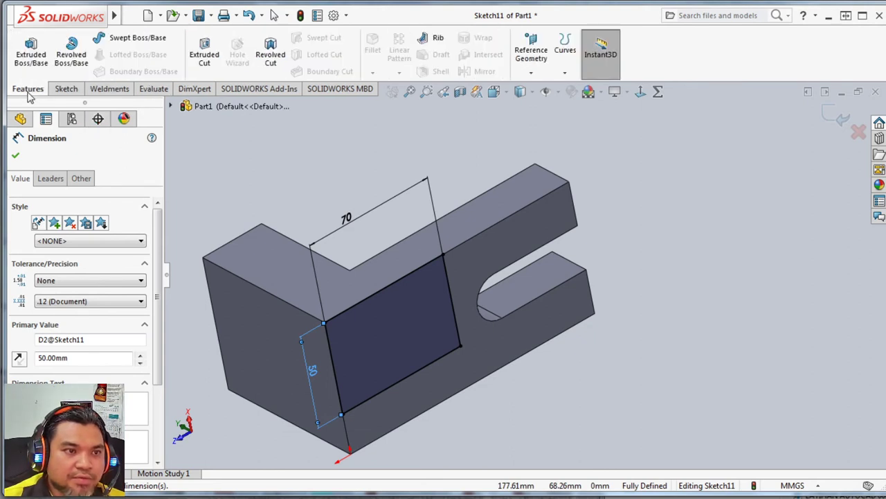
left_click(205, 52)
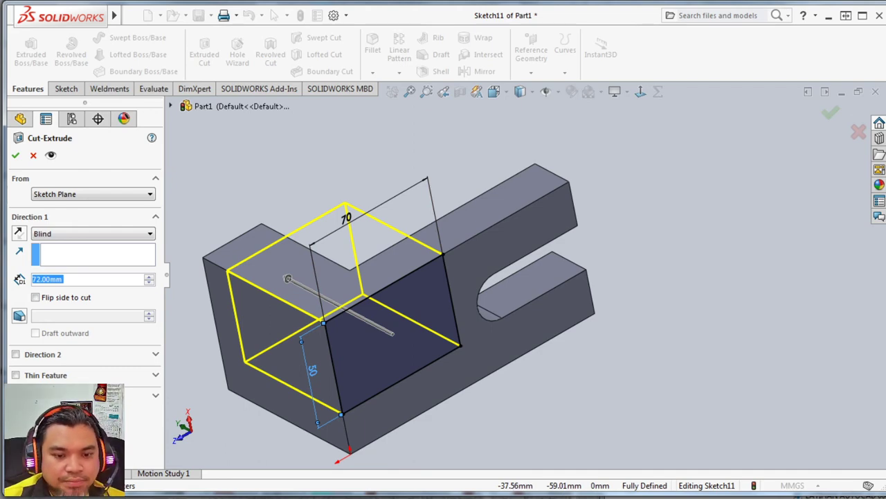
key("alt+Tab")
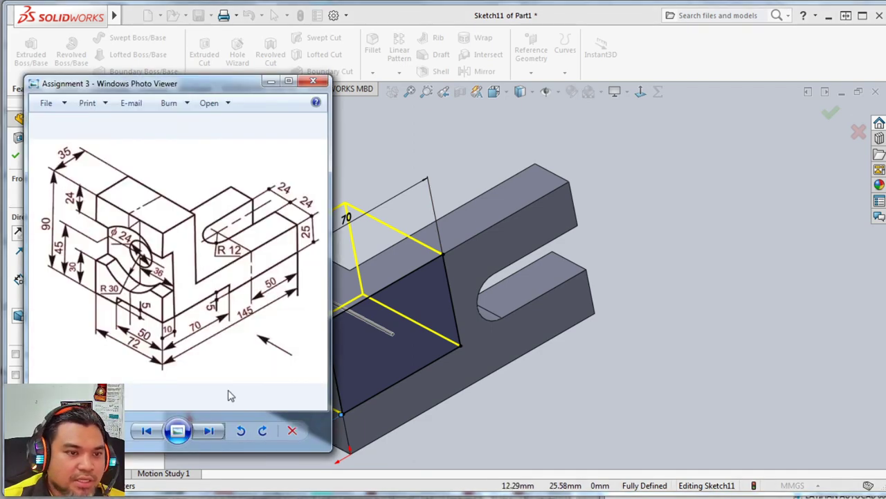
left_click(338, 324)
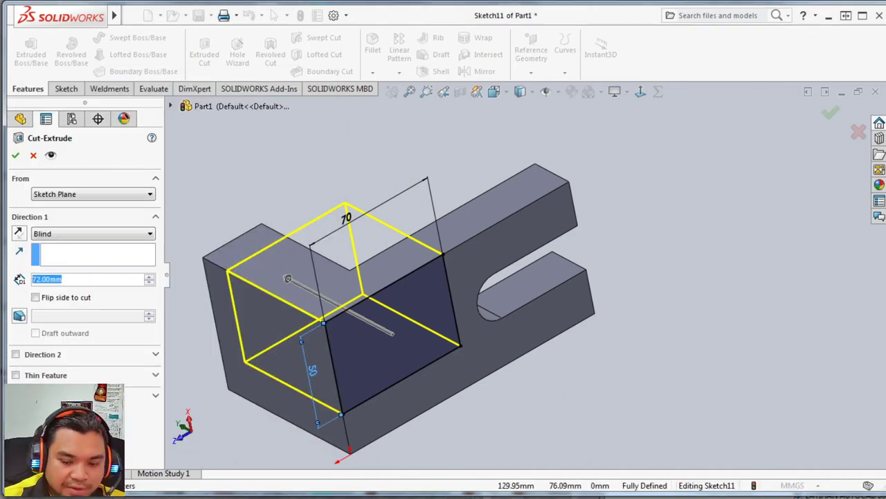
type("5")
key("Return")
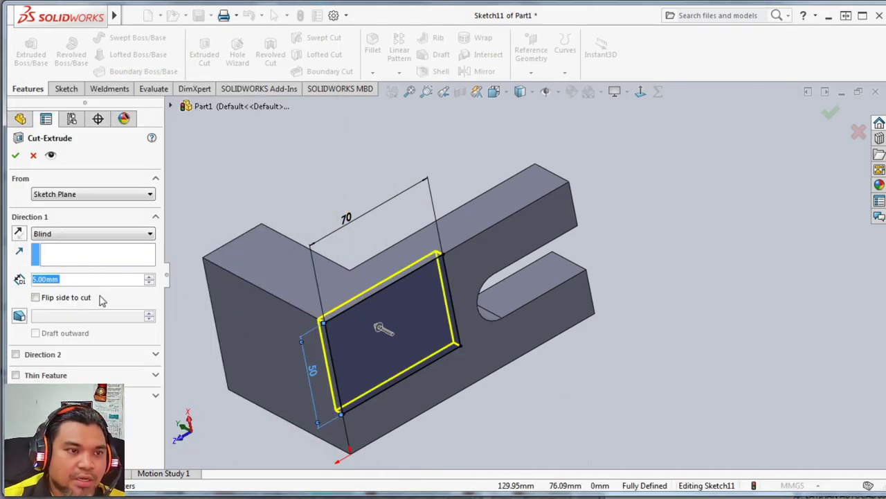
left_click(15, 155)
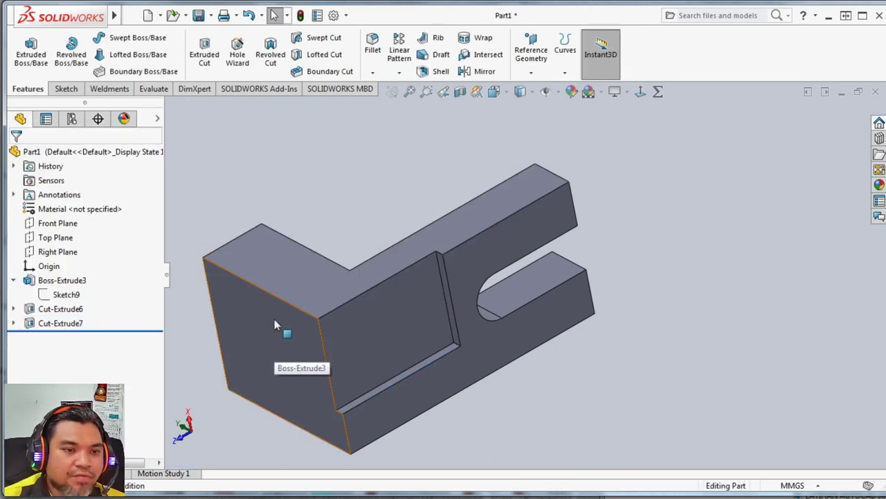
Inspect the bracket with its new underside recess and return to the isometric view.
middle_click_drag(263, 317, 468, 225)
left_click(459, 91)
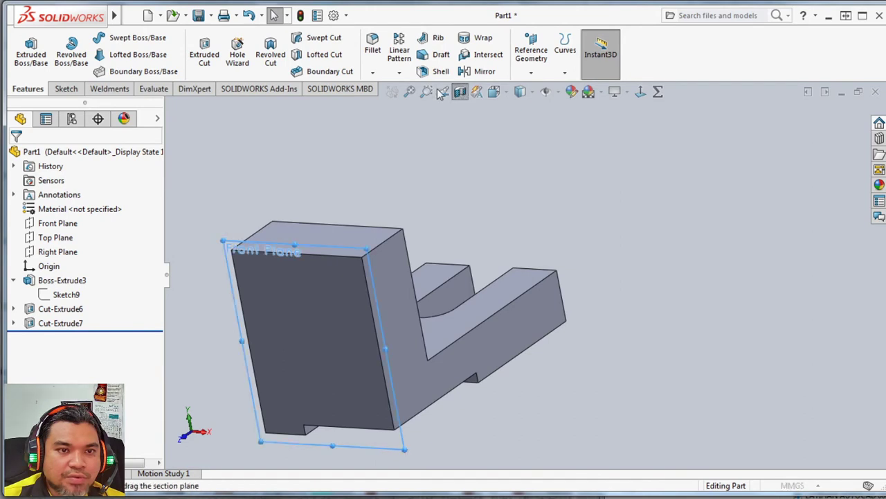
left_click(34, 156)
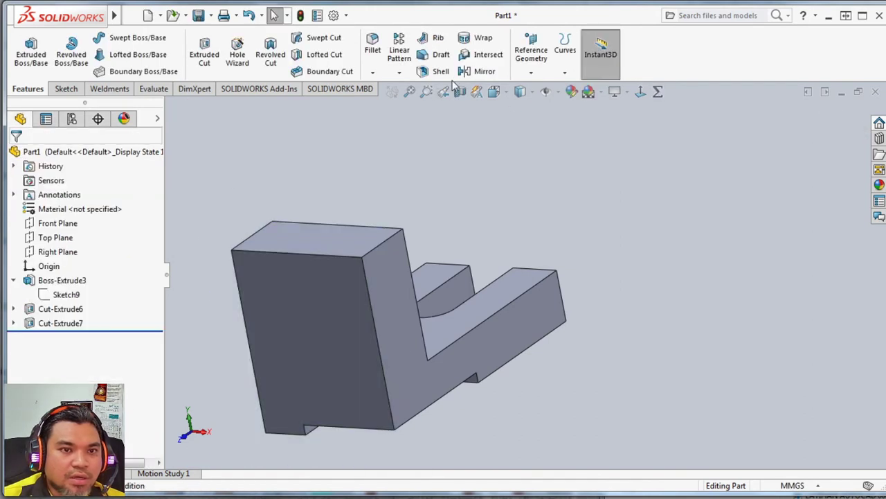
left_click(493, 91)
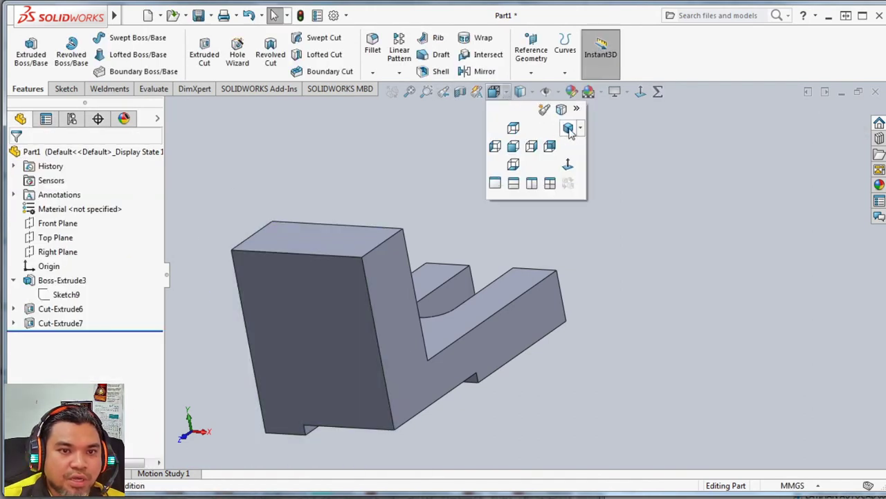
left_click(568, 129)
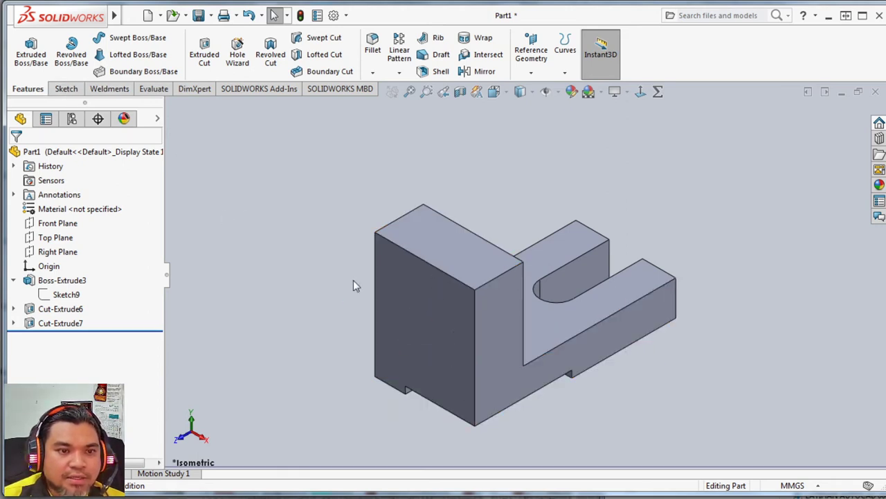
Start a sketch on the vertical leg's outer face, view it straight on, and check the Assignment 3 drawing.
left_click(65, 88)
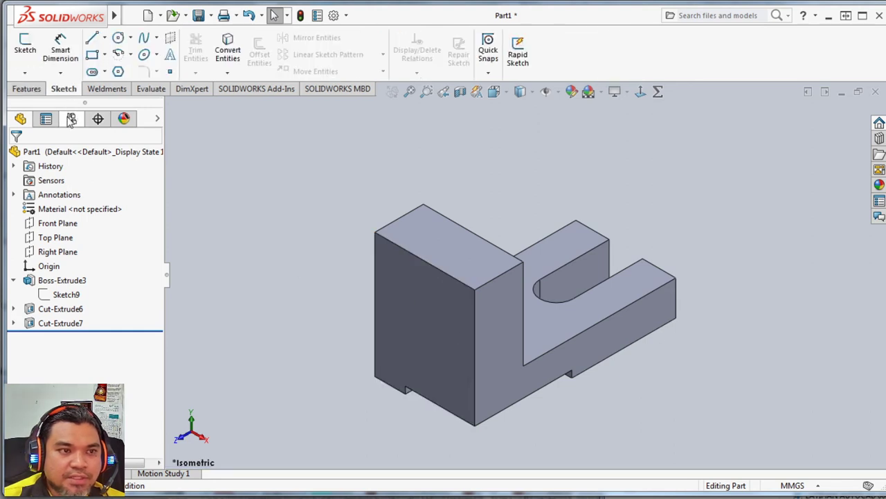
left_click(25, 45)
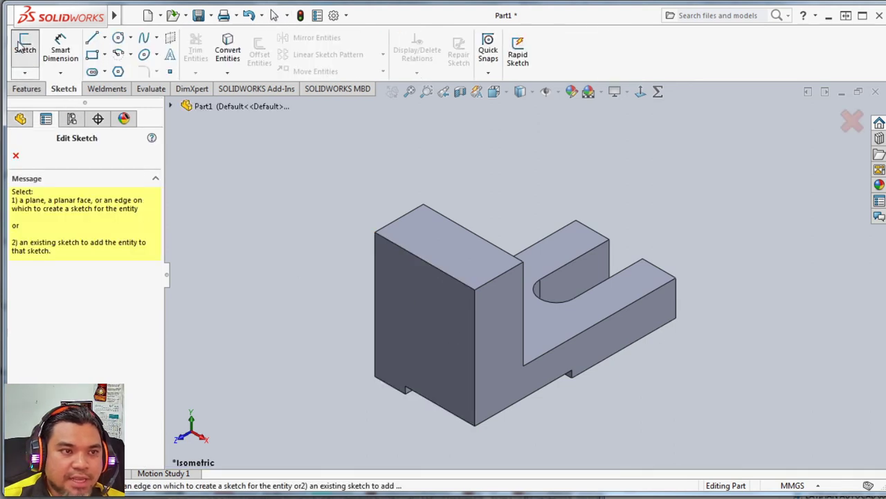
left_click(417, 316)
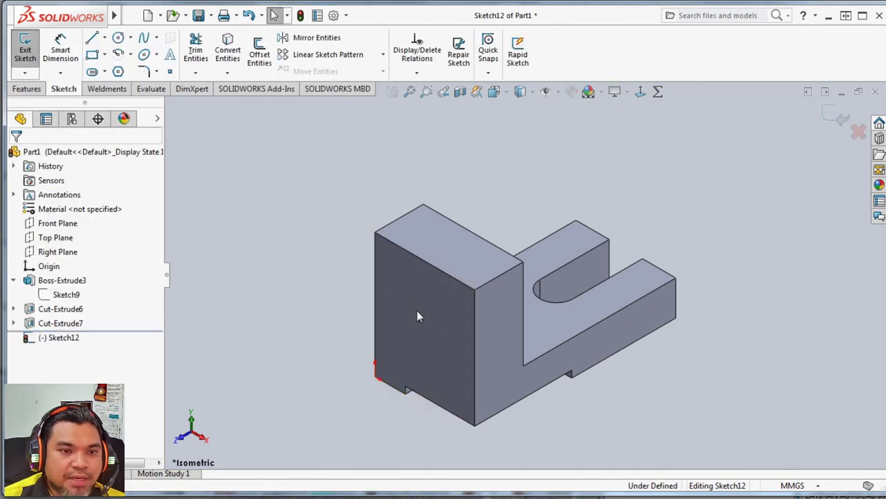
left_click(506, 94)
left_click(564, 162)
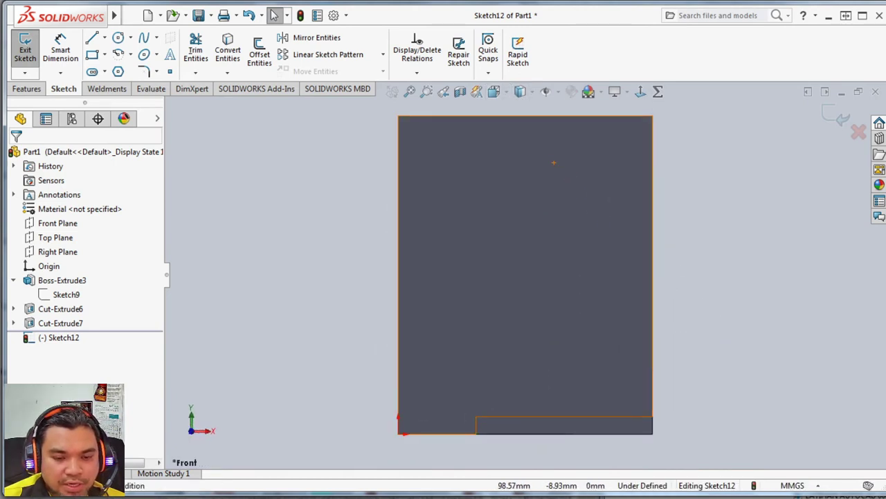
key("alt+Tab")
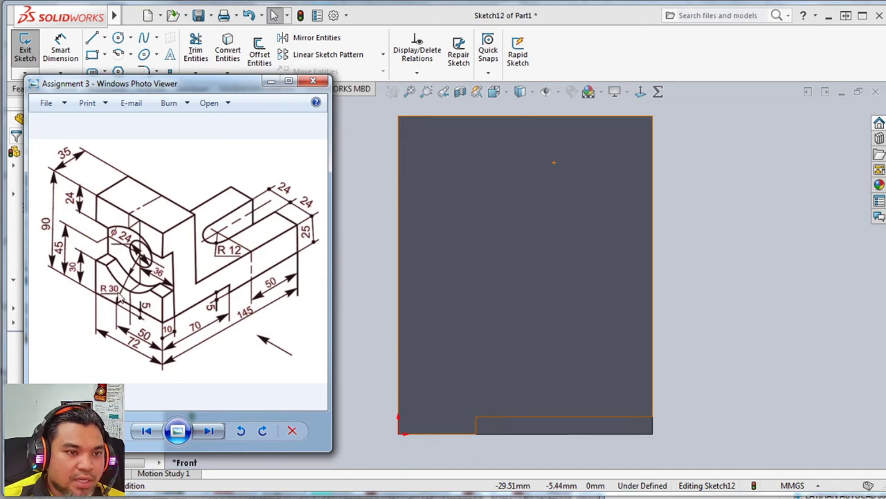
Draw two lines across the face's full width, one about 18 mm below the top edge and one in the lower third.
left_click(91, 42)
left_click(400, 181)
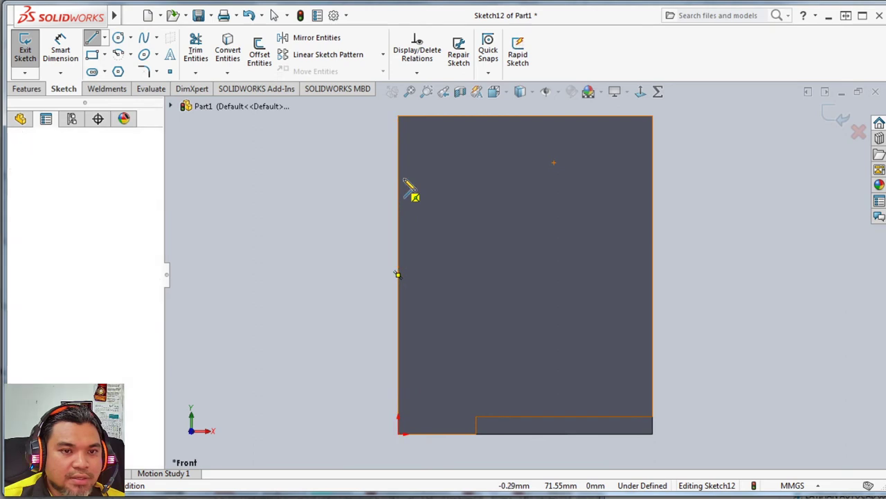
left_click(653, 181)
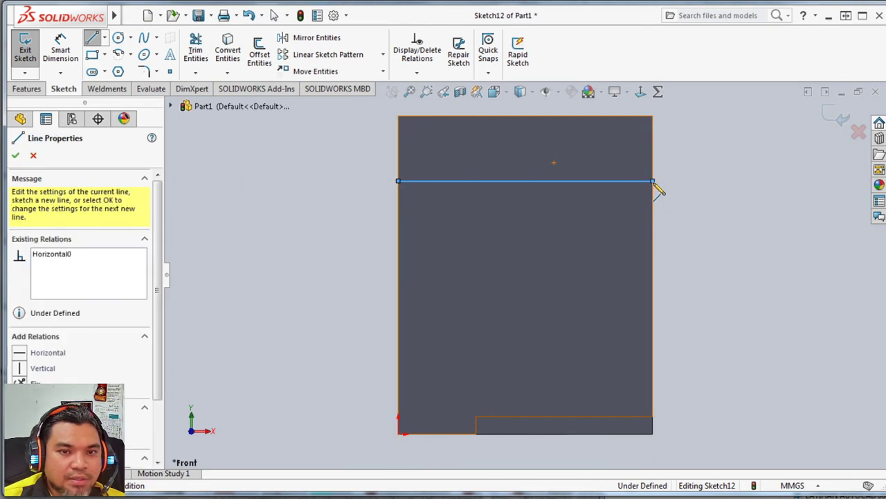
left_click(91, 39)
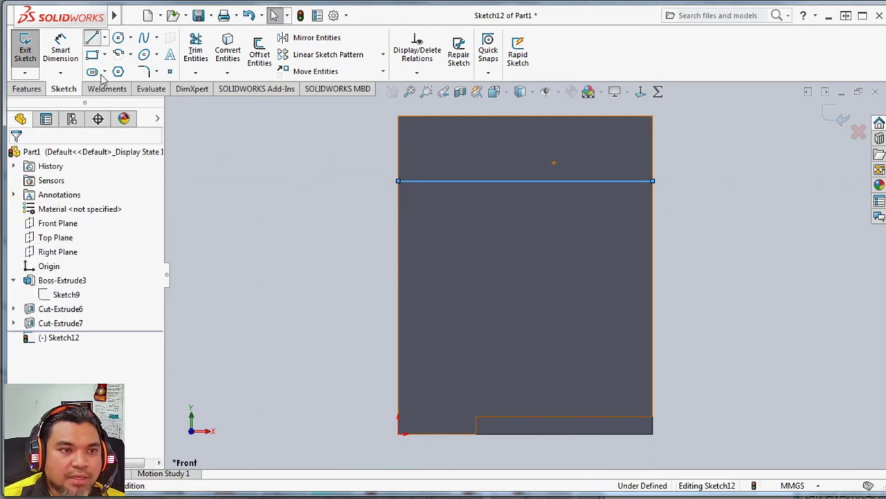
left_click(400, 346)
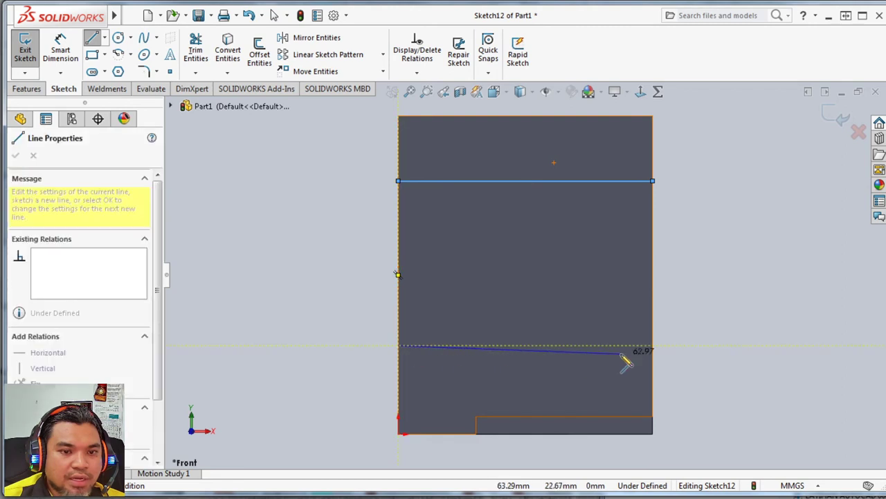
left_click(653, 345)
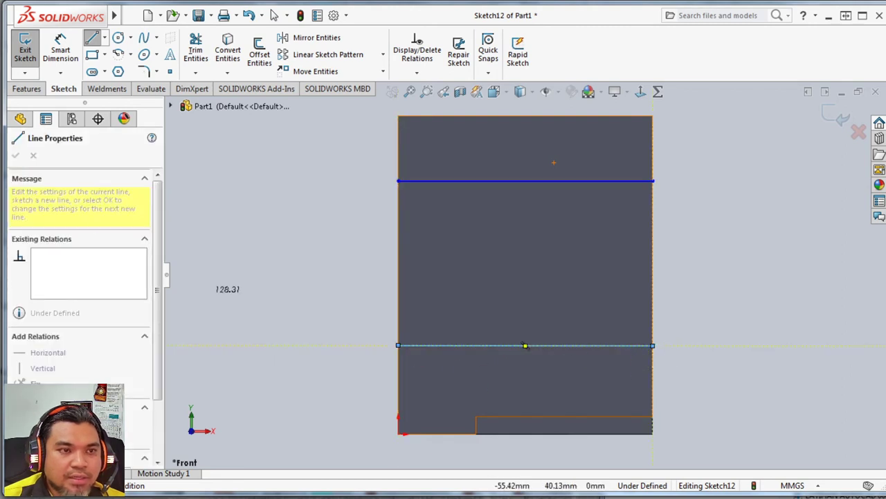
Dimension the distance from the face's top edge to the upper line as 24 mm.
left_click(60, 50)
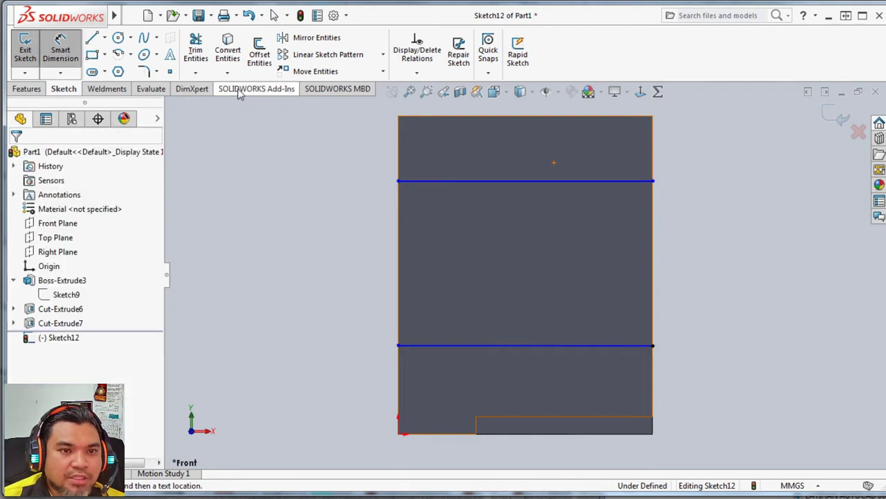
left_click(484, 117)
left_click(471, 181)
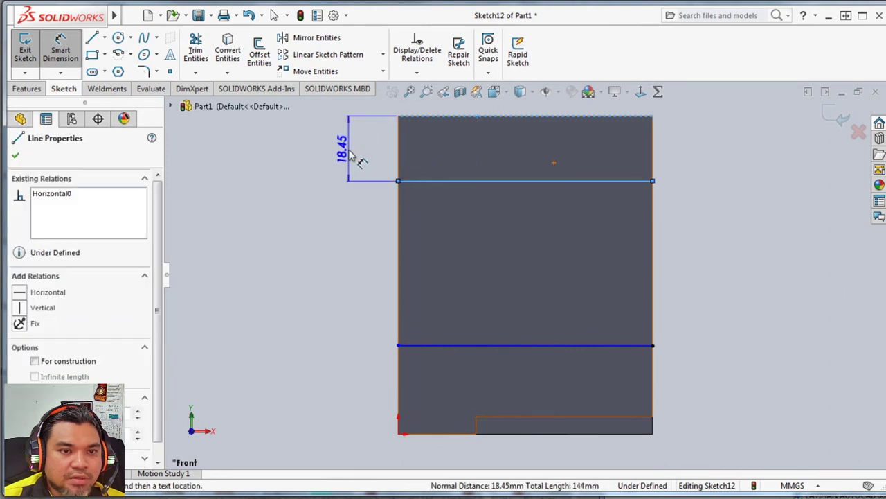
left_click(353, 156)
type("24")
key("Return")
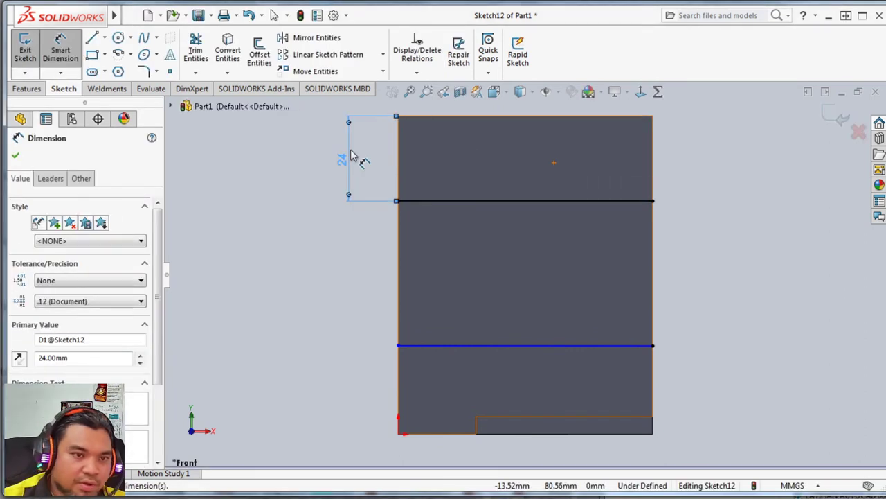
left_click(446, 345)
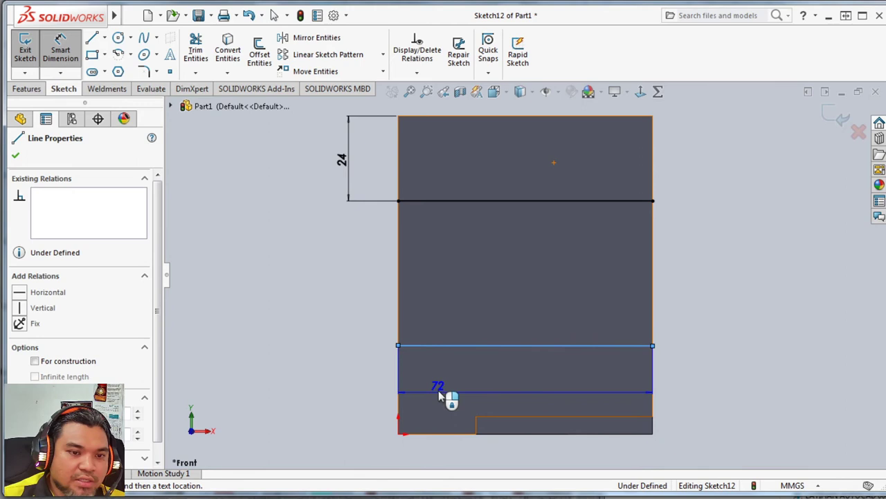
left_click(437, 435)
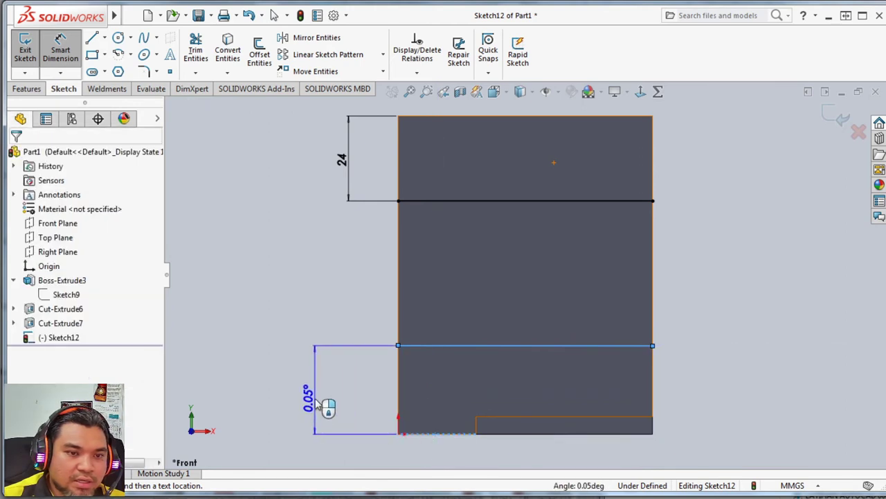
key("Escape")
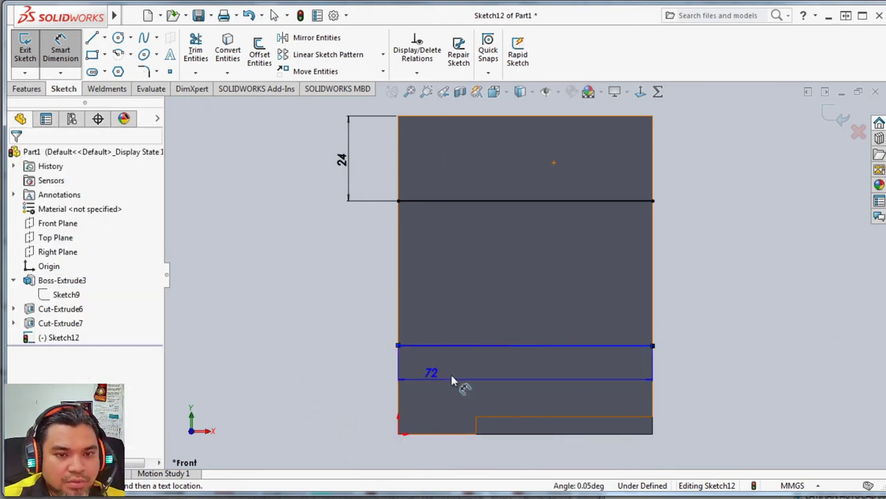
Make the lower sketch line across the face horizontal.
key("Escape")
left_click(542, 346)
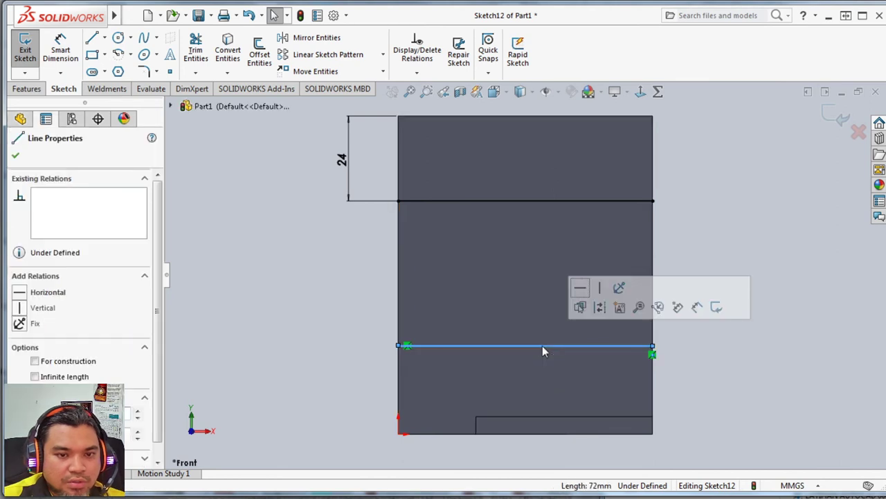
left_click(581, 290)
left_click(314, 320)
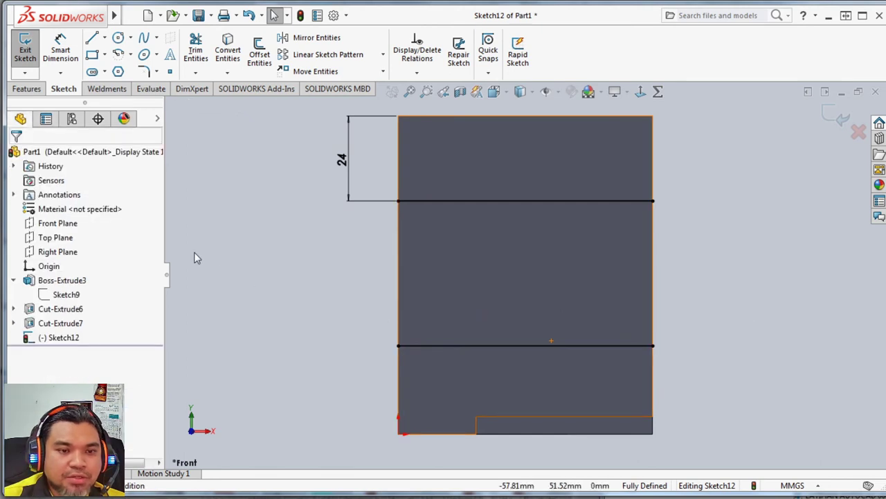
Remove the coincident relations that tie the lower line's two endpoints to the face's side edges.
left_click(399, 346)
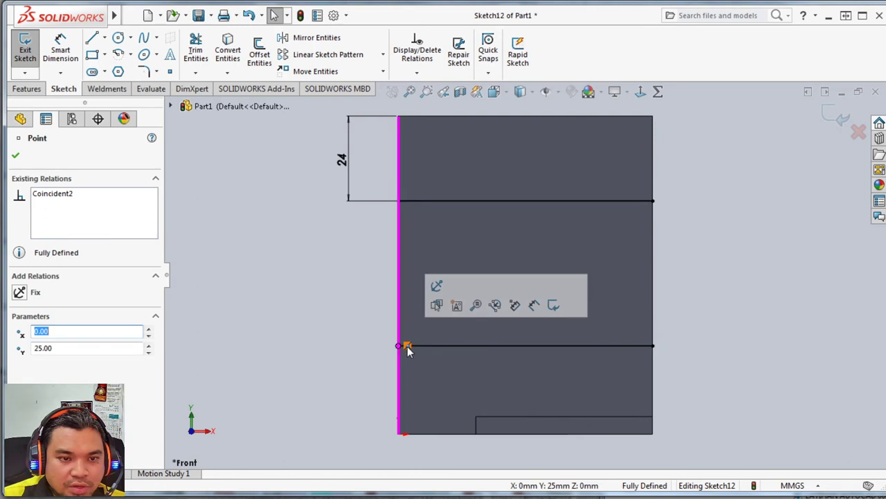
key("Delete")
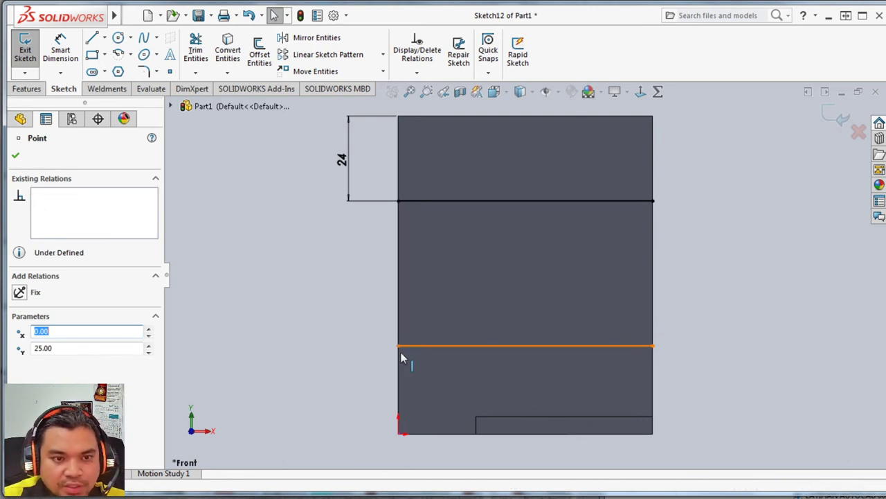
left_click(354, 353)
left_click(399, 346)
left_click_drag(398, 346, 399, 307)
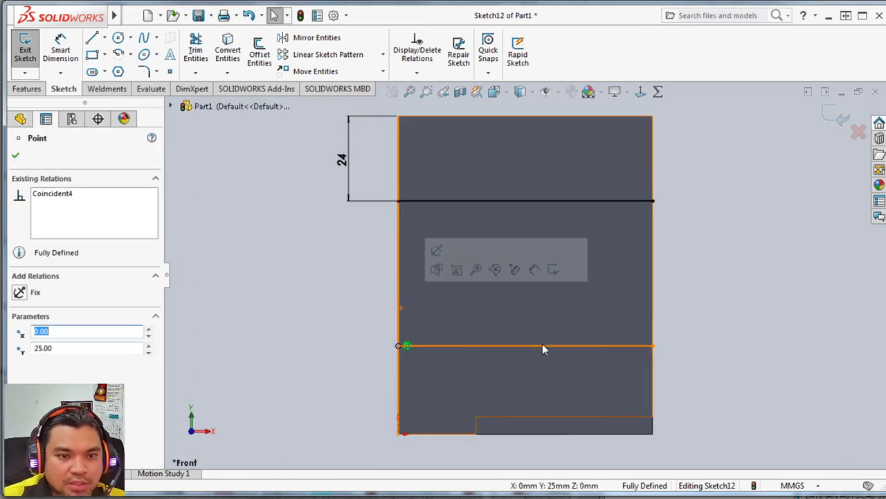
key("Escape")
left_click(652, 346)
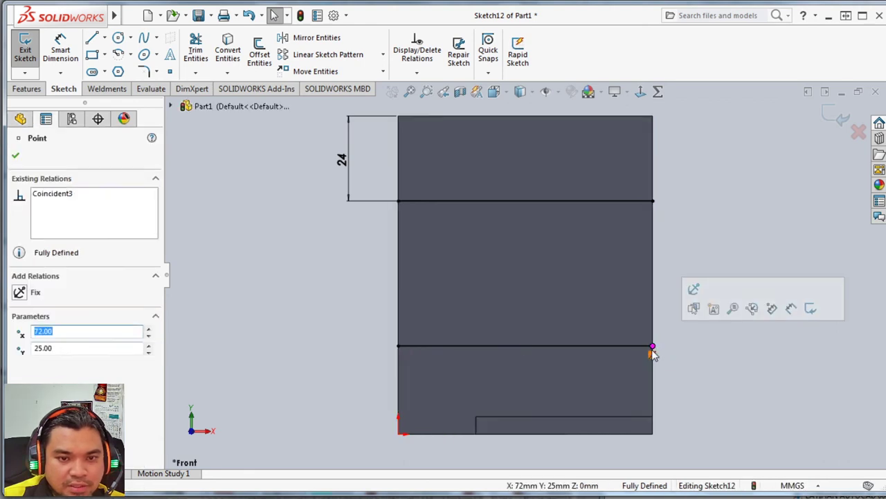
key("Delete")
key("Escape")
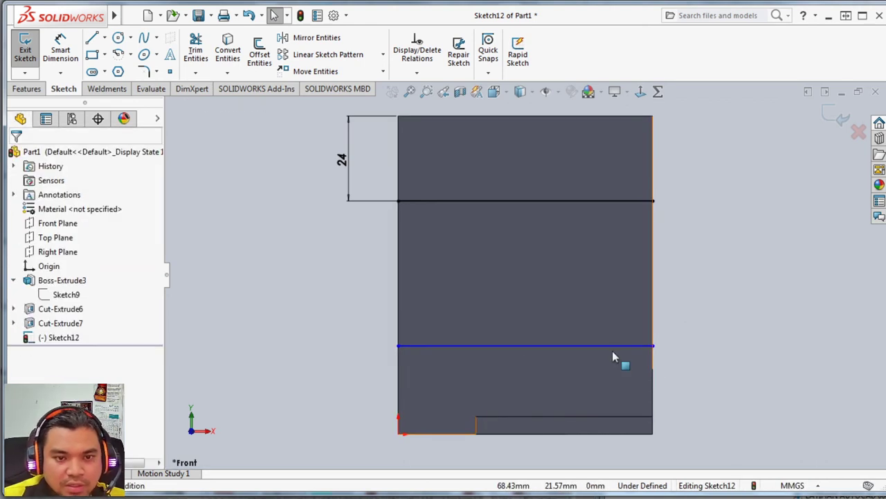
Move the lower line up the face, then delete it.
left_click_drag(611, 346, 611, 318)
left_click(611, 319)
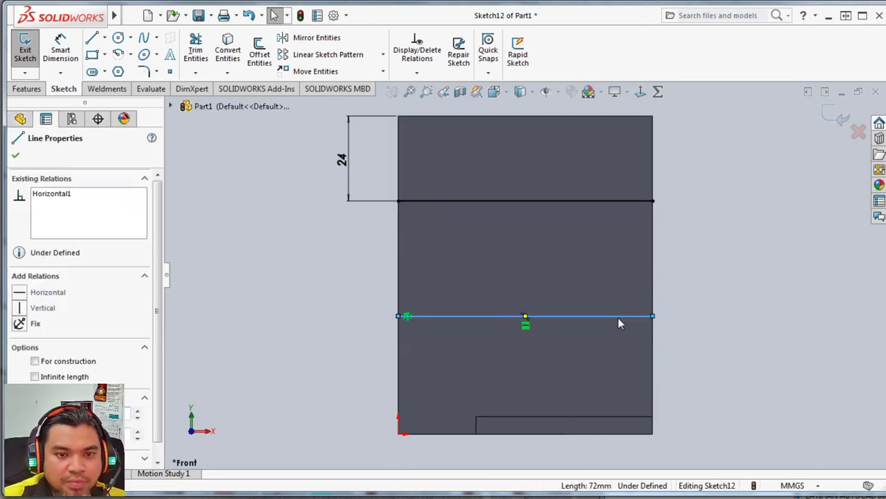
key("Delete")
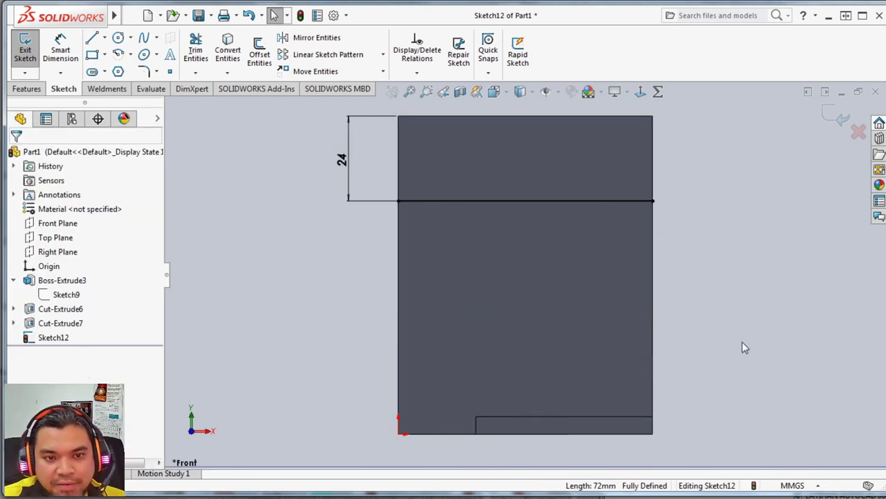
Draw a new horizontal line across the face's full width, about 38 mm above the bottom edge.
middle_click_drag(743, 343, 702, 361)
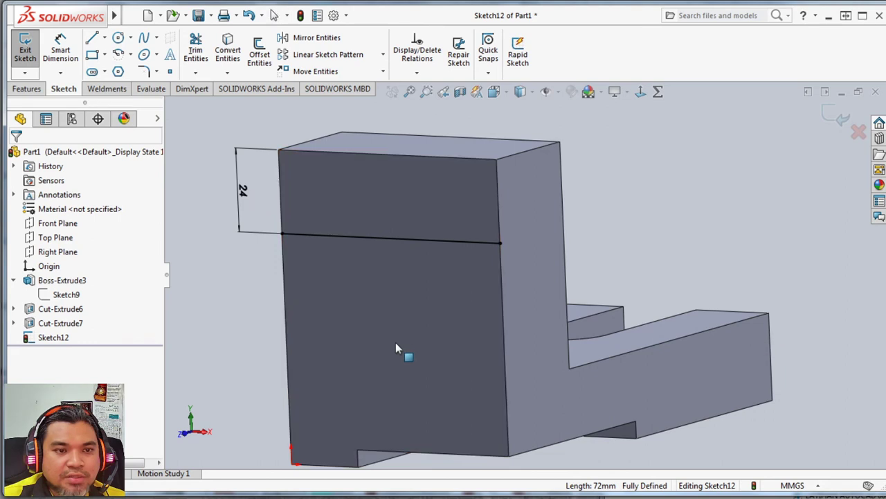
middle_click_drag(395, 342, 447, 332)
left_click(494, 92)
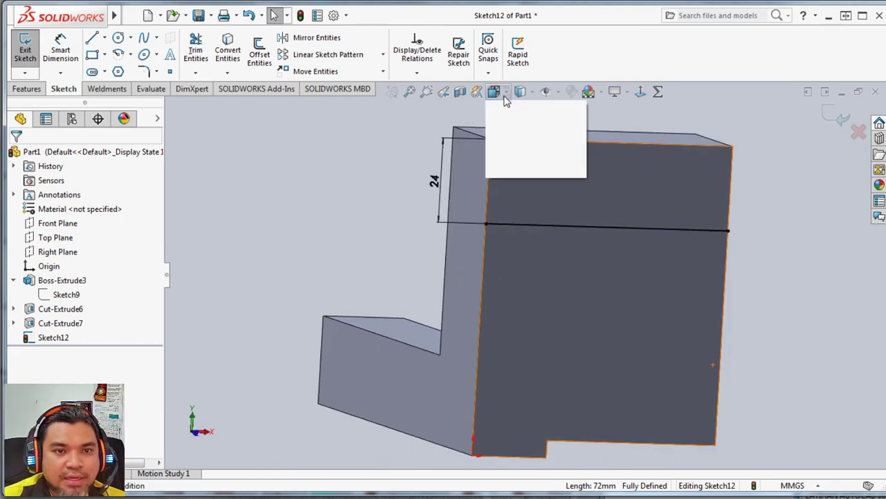
left_click(565, 162)
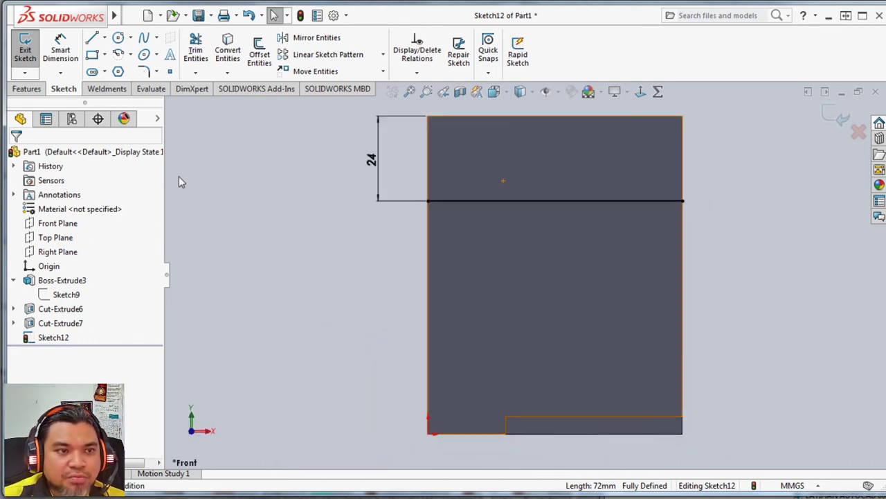
left_click(92, 38)
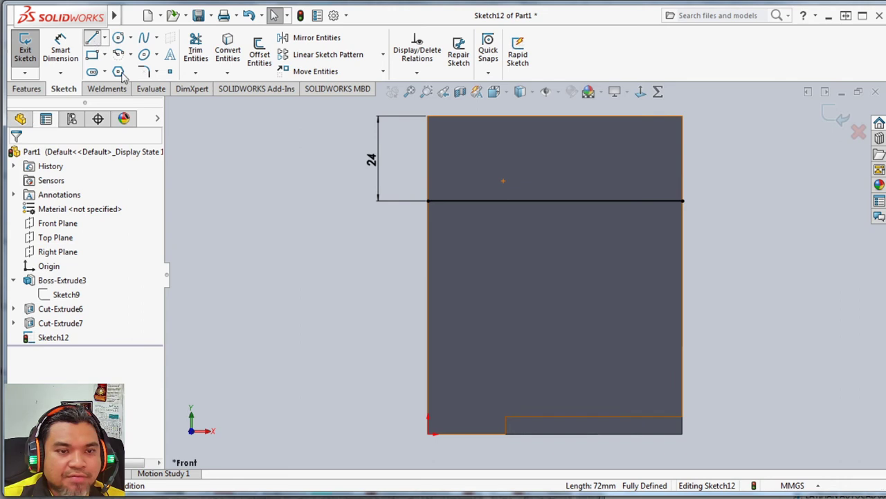
left_click(428, 302)
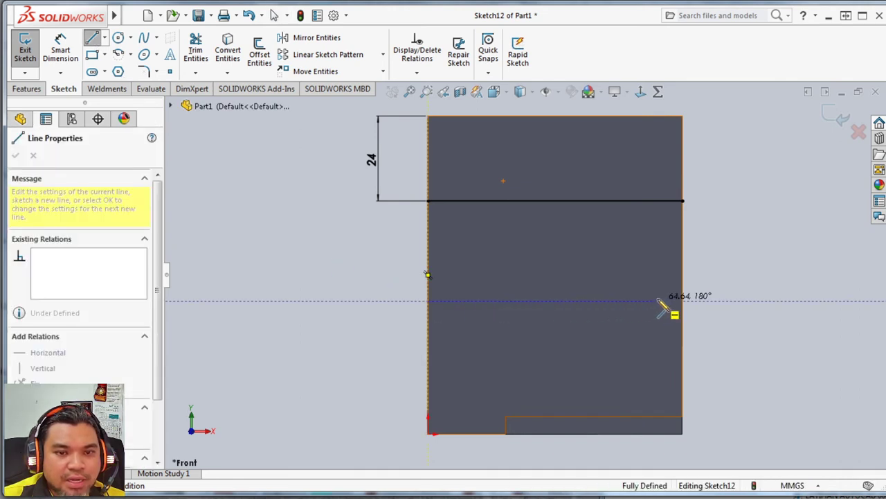
left_click(683, 301)
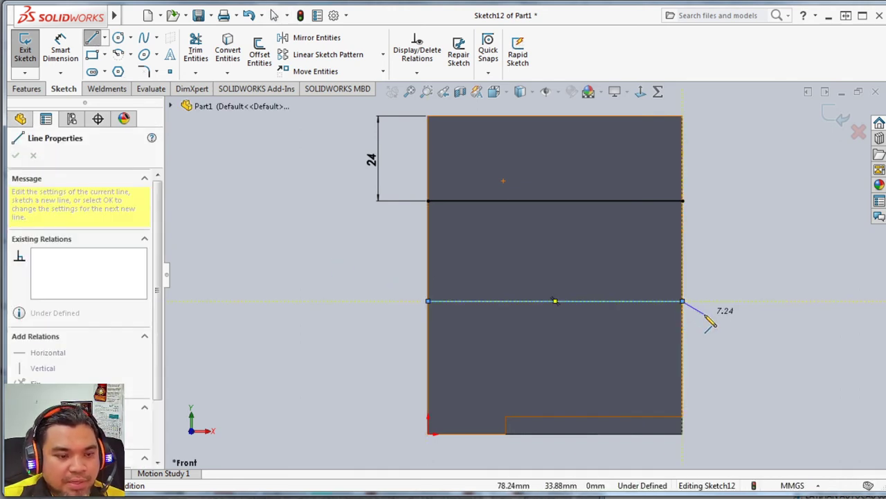
key("Escape")
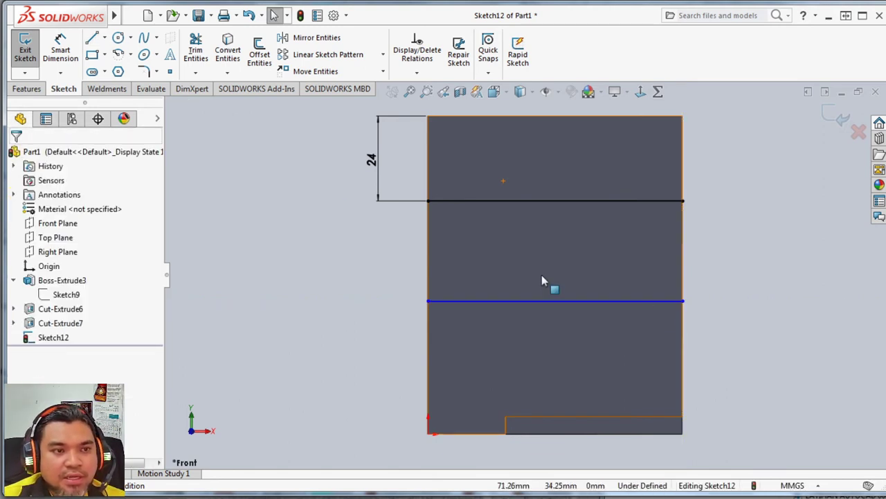
Dimension the distance from the face's bottom edge to the new lower line as 30 mm.
left_click(60, 54)
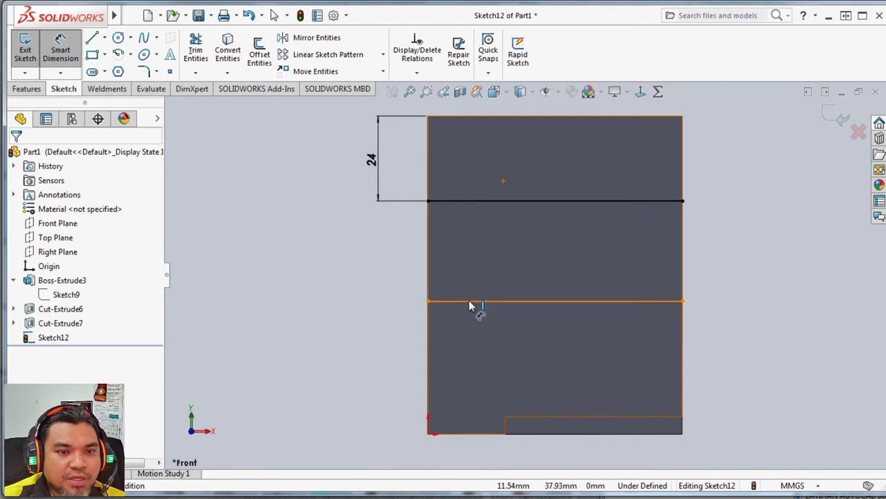
left_click(471, 302)
left_click(467, 432)
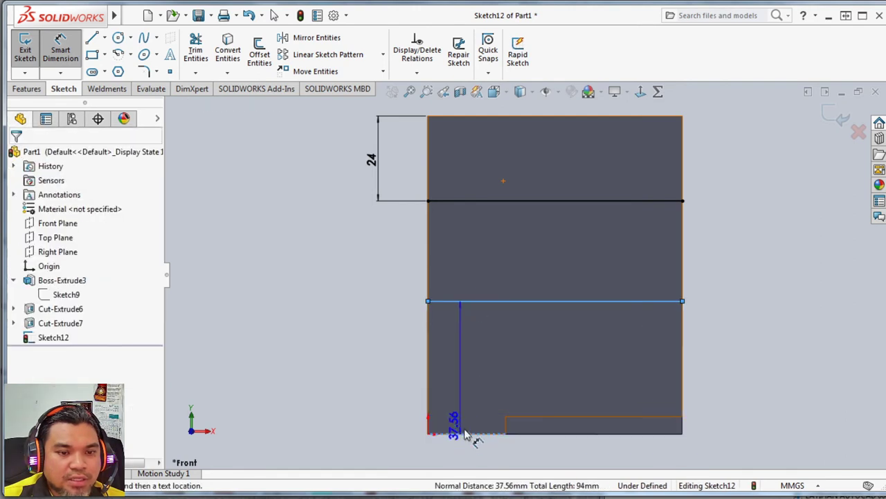
left_click(358, 367)
type("30")
key("Return")
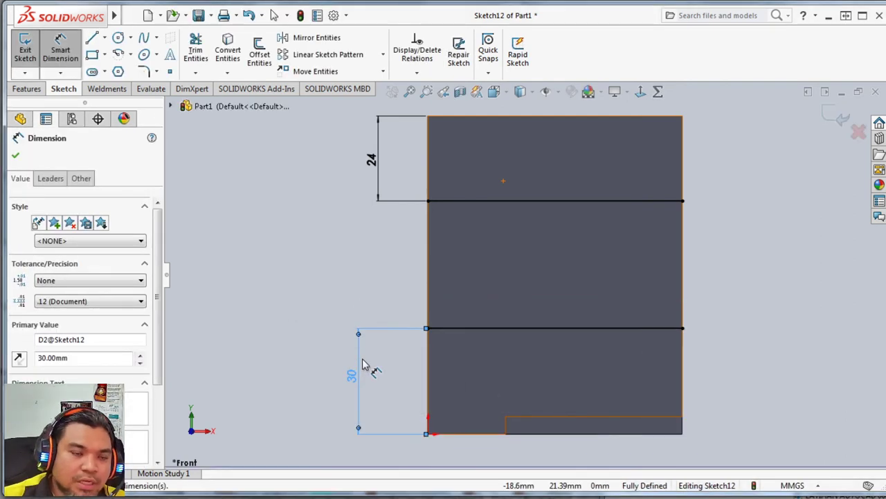
left_click(104, 40)
left_click(121, 70)
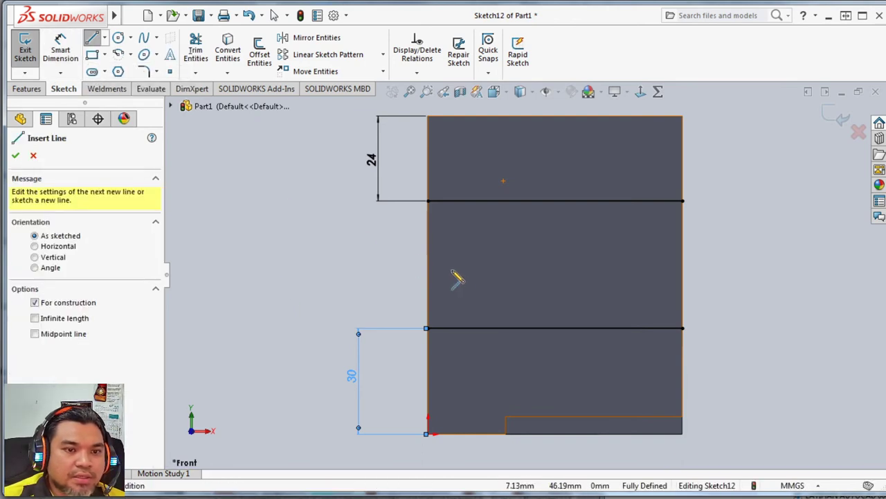
left_click(427, 275)
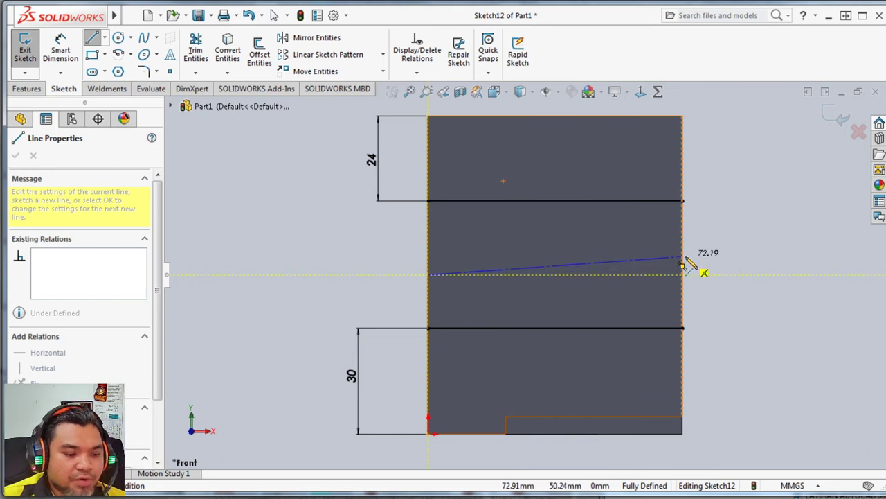
key("Escape")
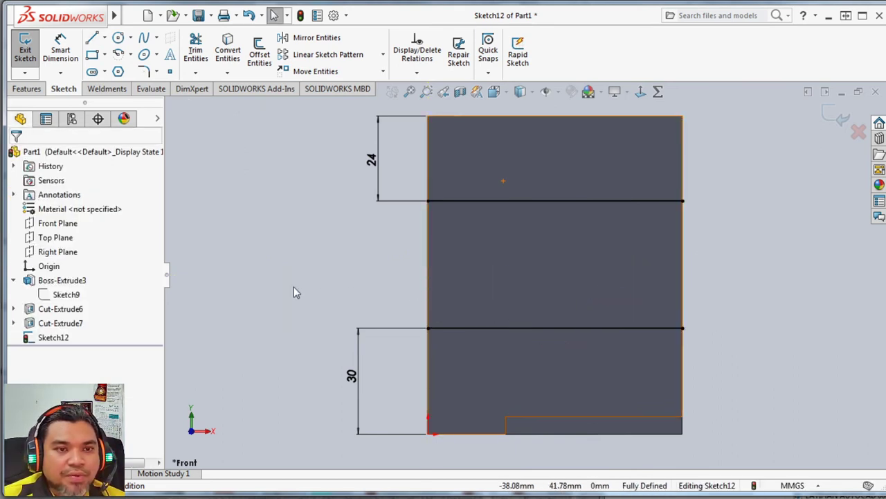
Draw a vertical centerline from the midpoint of the face's top edge down to its bottom edge.
left_click(105, 38)
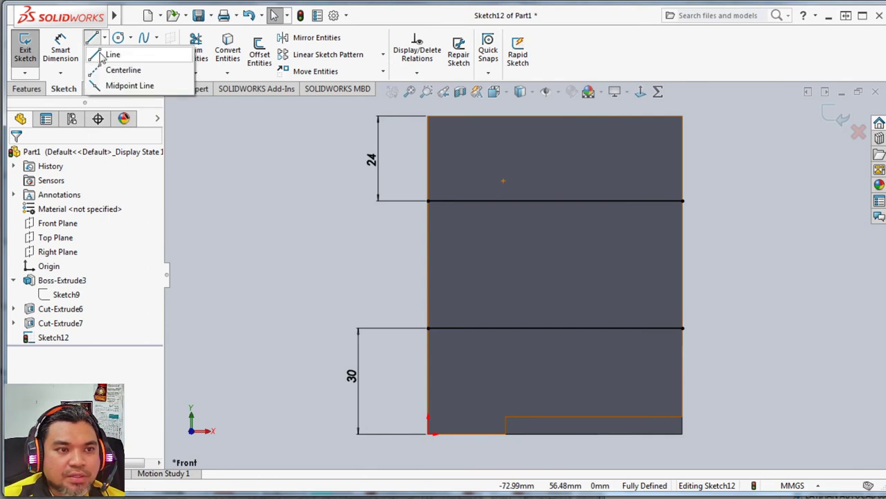
left_click(118, 70)
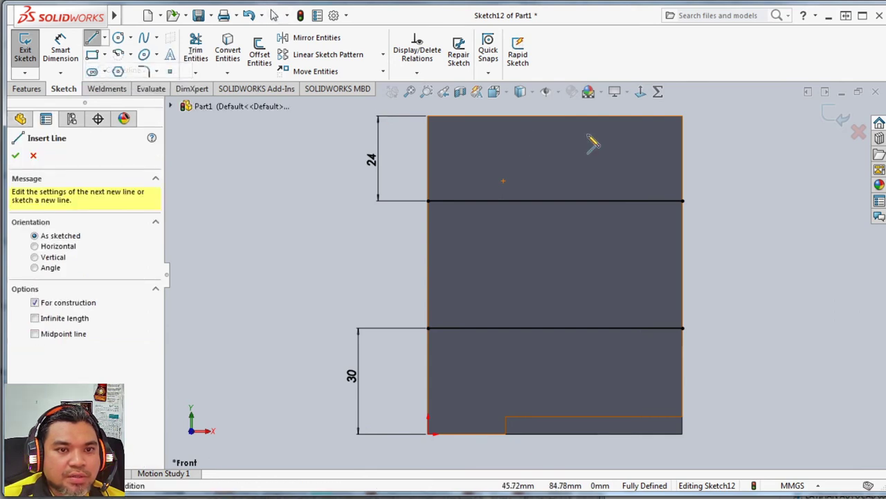
left_click(555, 116)
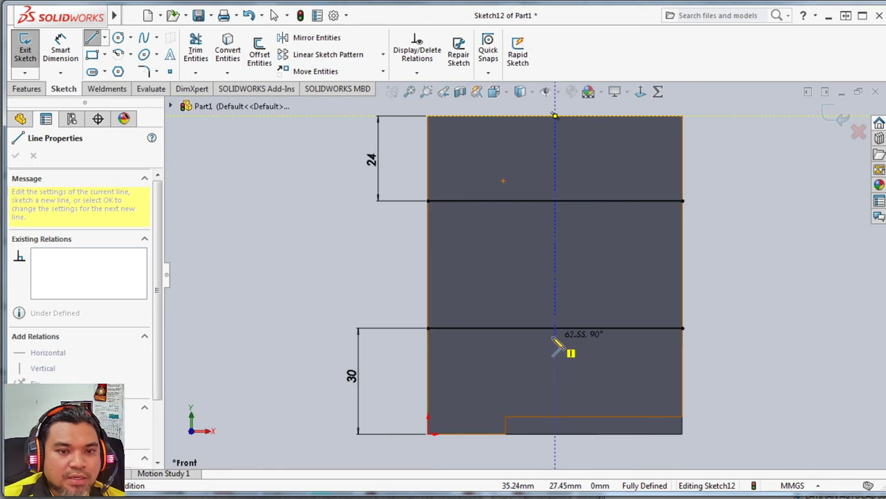
left_click(555, 433)
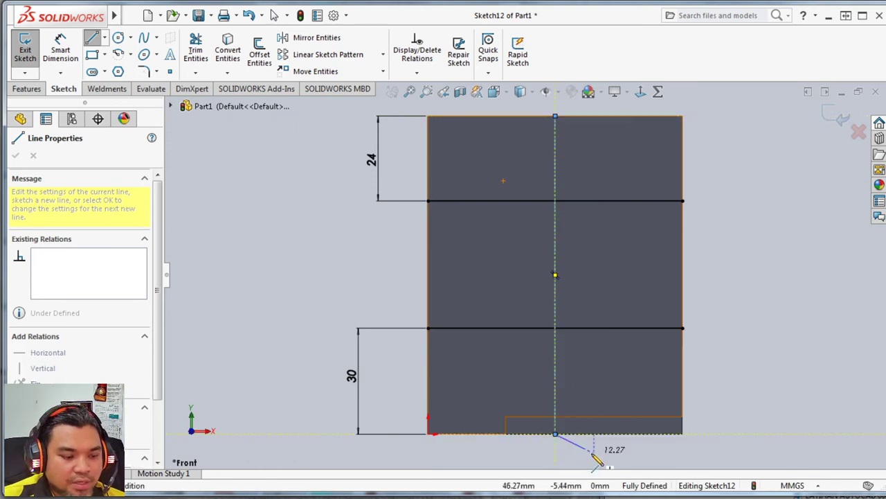
key("Escape")
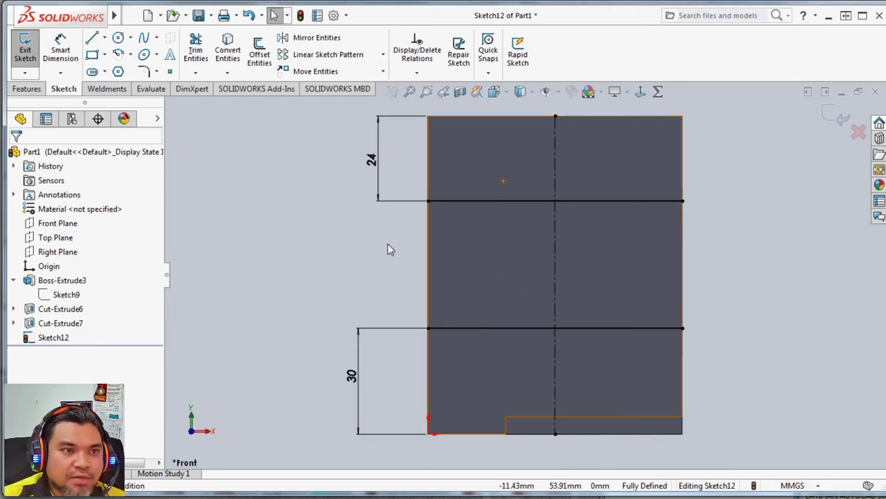
Draw a circle of about 25.7 mm radius centred on the midpoint of the vertical centerline.
left_click(118, 38)
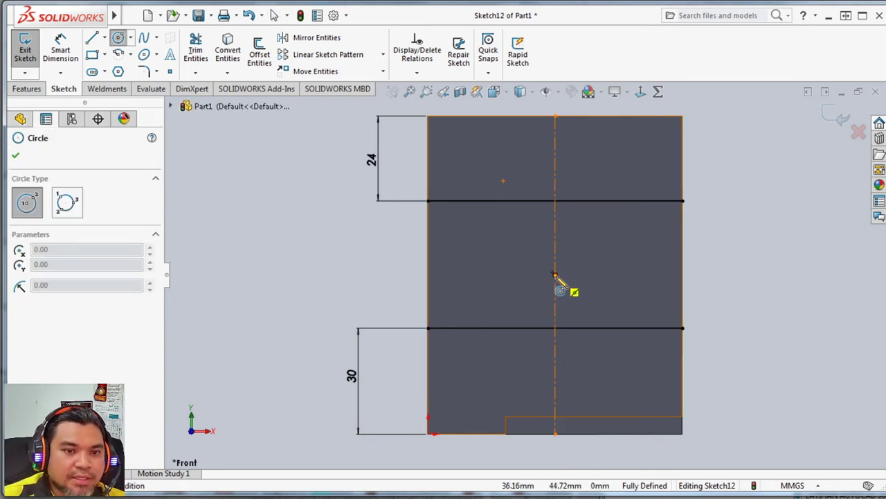
left_click(555, 275)
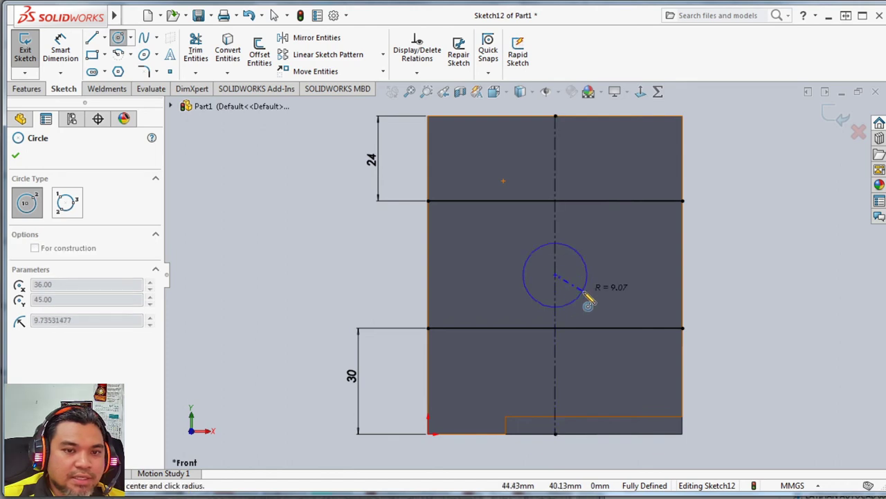
left_click(608, 353)
Check the Assignment 3 drawing for the arc size and dimension the circle's diameter as 60 mm.
left_click(169, 494)
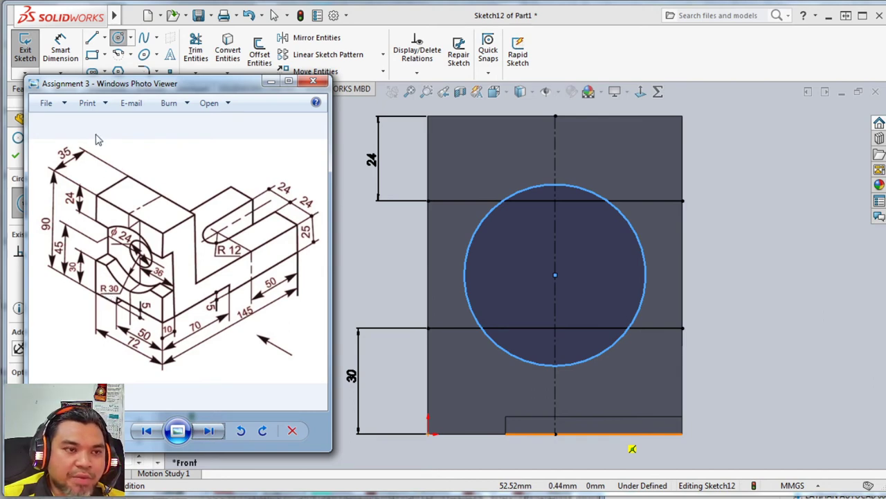
left_click(68, 52)
left_click(478, 228)
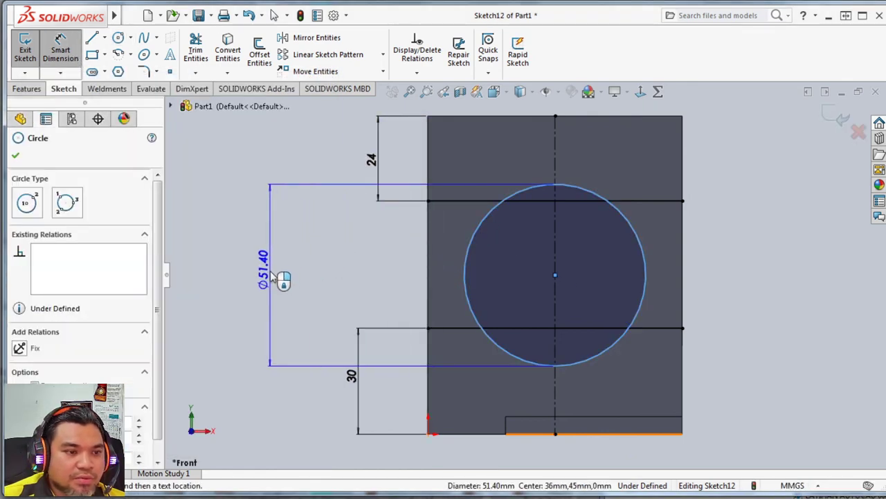
left_click(274, 277)
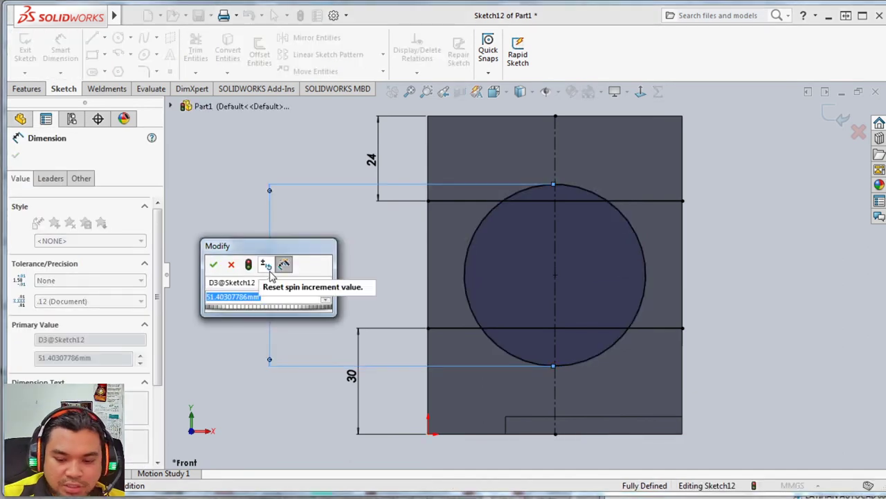
type("60")
key("Return")
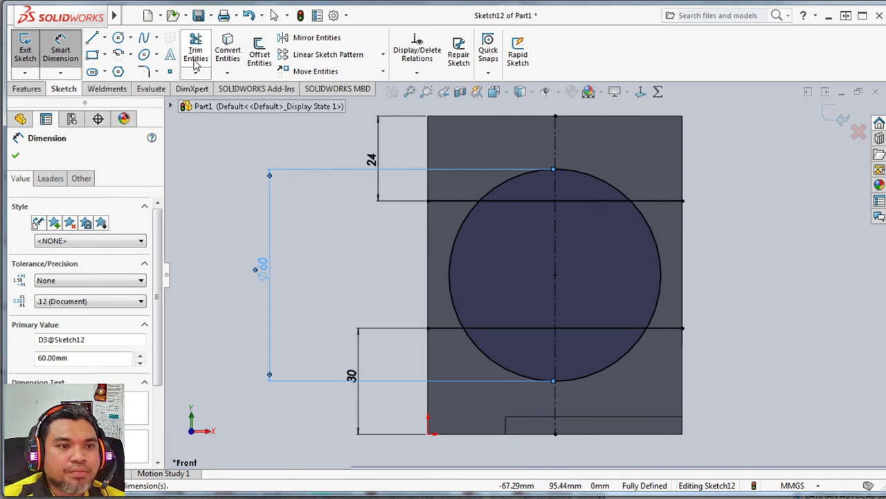
Trim the circle's side arcs between the two horizontal lines and the line segments inside the circle, leaving the upper and lower arcs.
left_click(196, 58)
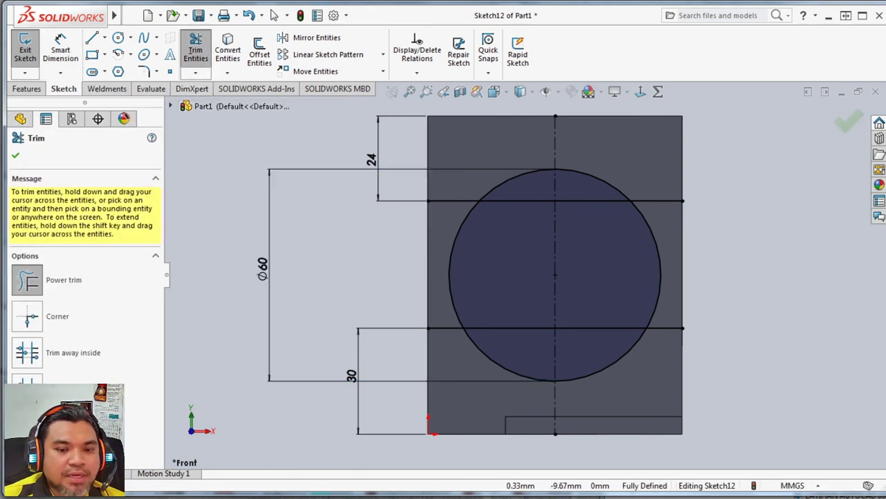
key("alt+Tab")
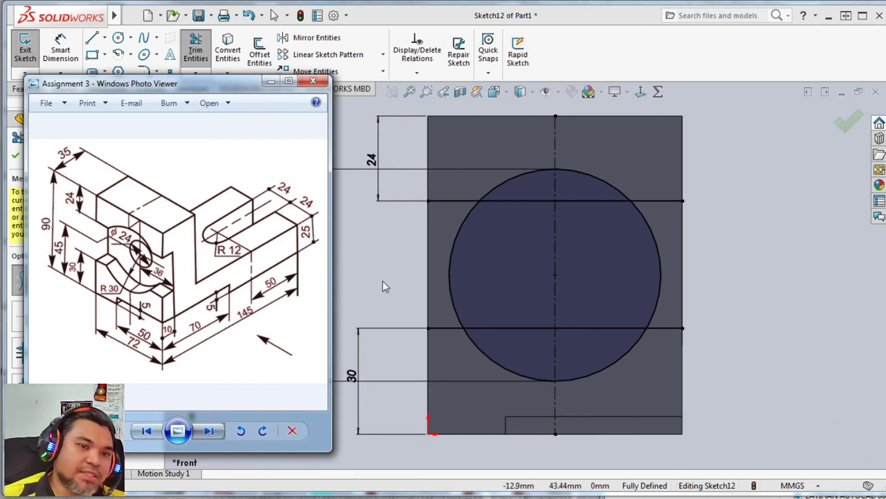
key("alt+Tab")
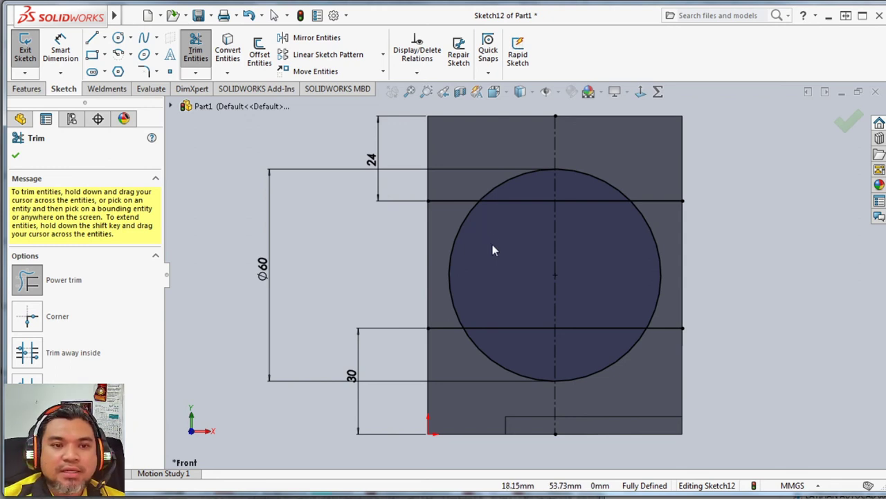
left_click_drag(491, 243, 450, 236)
mouse_move(509, 246)
left_mouse_down()
mouse_move(530, 198)
mouse_move(597, 250)
mouse_move(595, 202)
left_mouse_up()
mouse_move(609, 253)
left_mouse_down()
mouse_move(665, 247)
mouse_move(600, 337)
left_mouse_up()
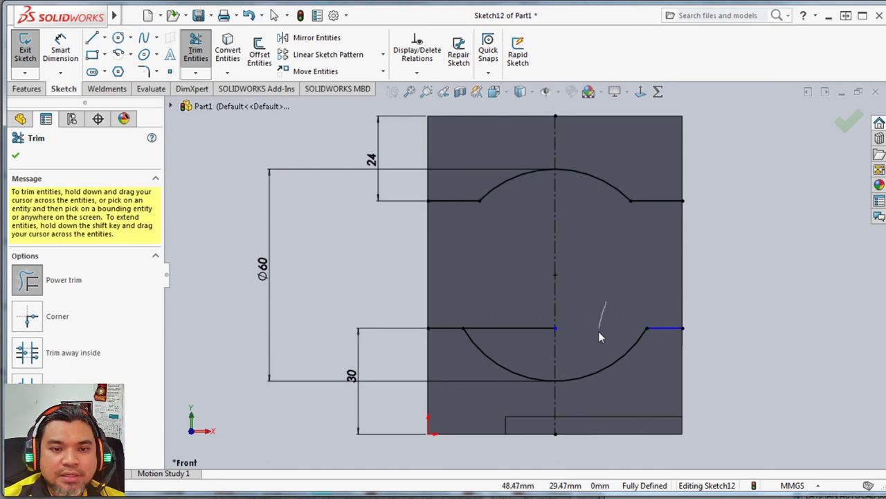
left_click_drag(511, 300, 524, 343)
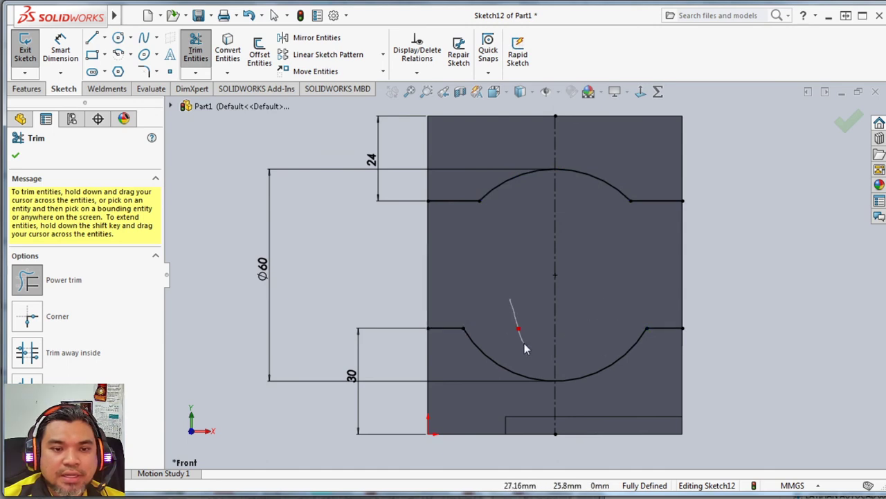
Close the profile with vertical lines joining the upper and lower horizontal segments' outer endpoints on both sides of the face.
left_click(92, 39)
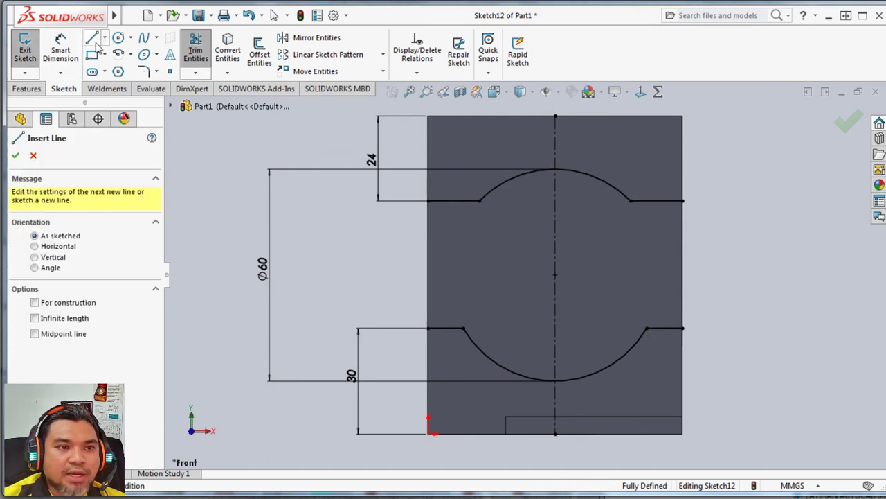
left_click(427, 201)
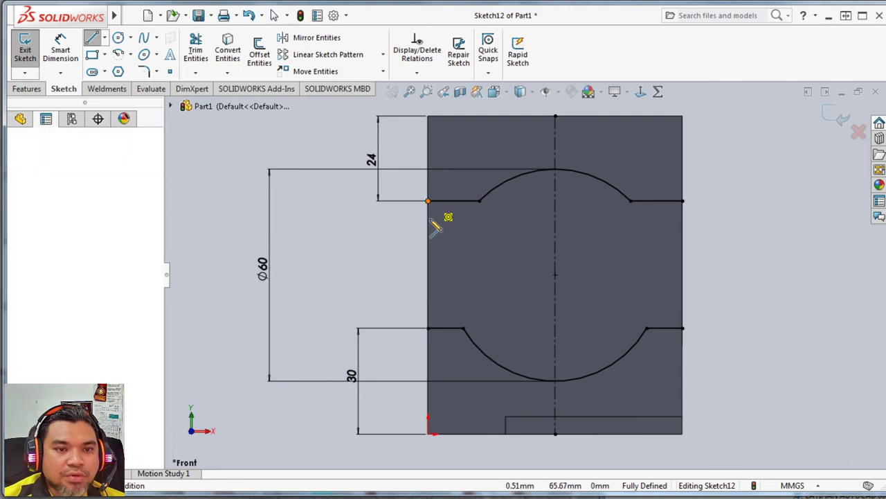
double_click(428, 328)
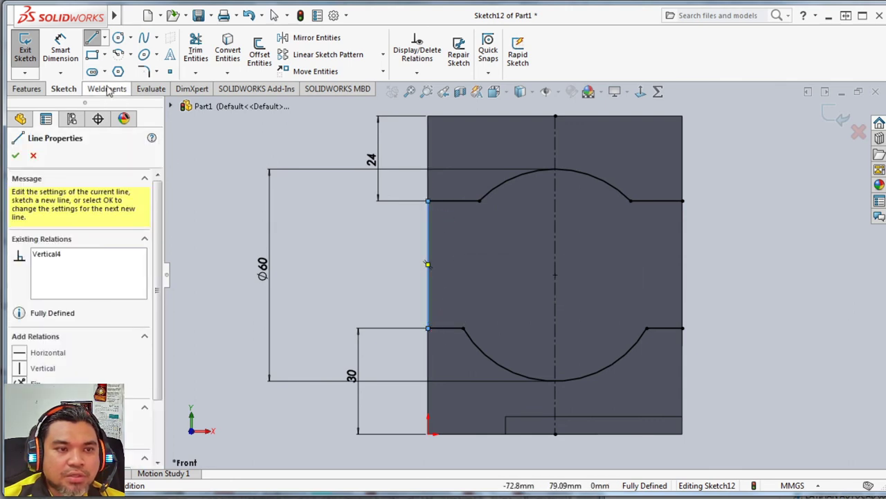
left_click(92, 39)
left_click(92, 38)
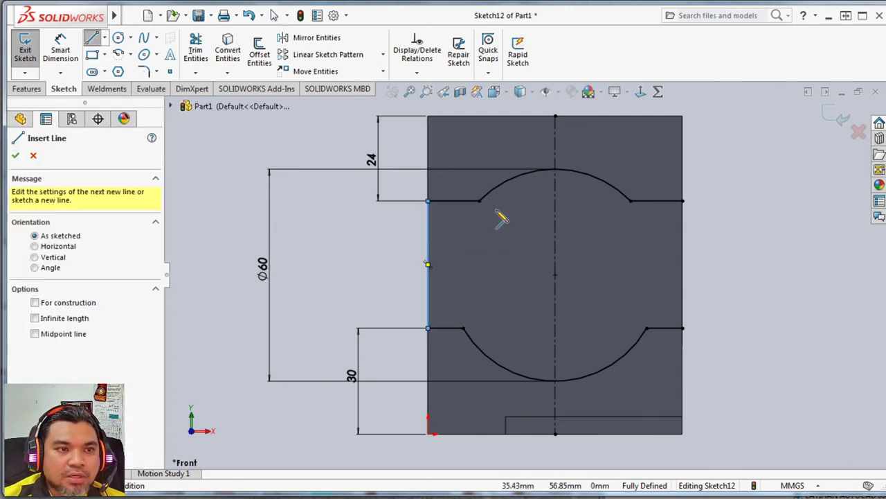
left_click(683, 202)
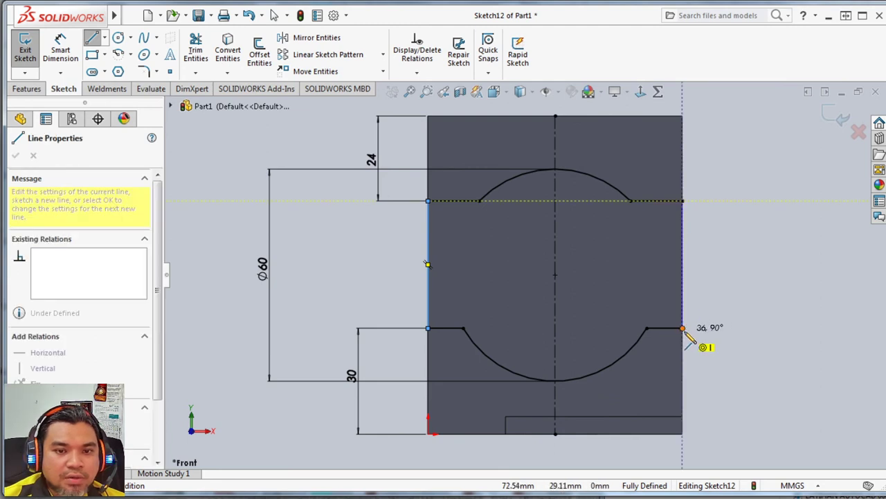
double_click(683, 328)
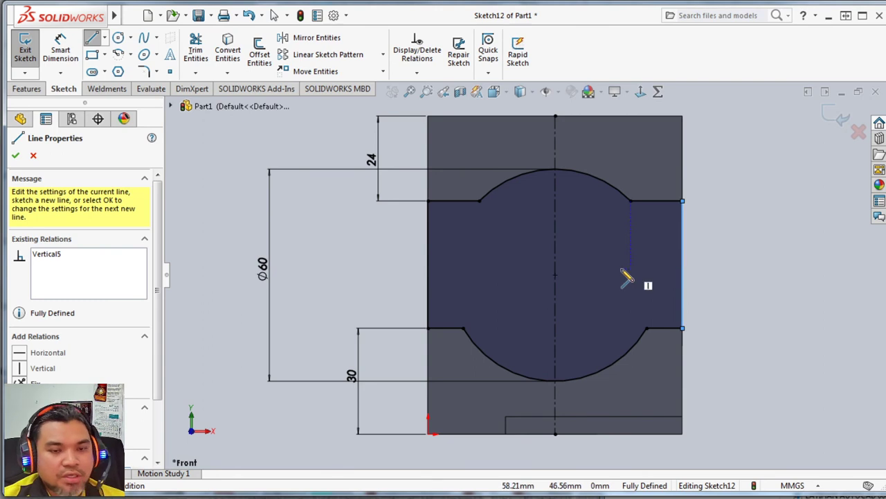
key("Escape")
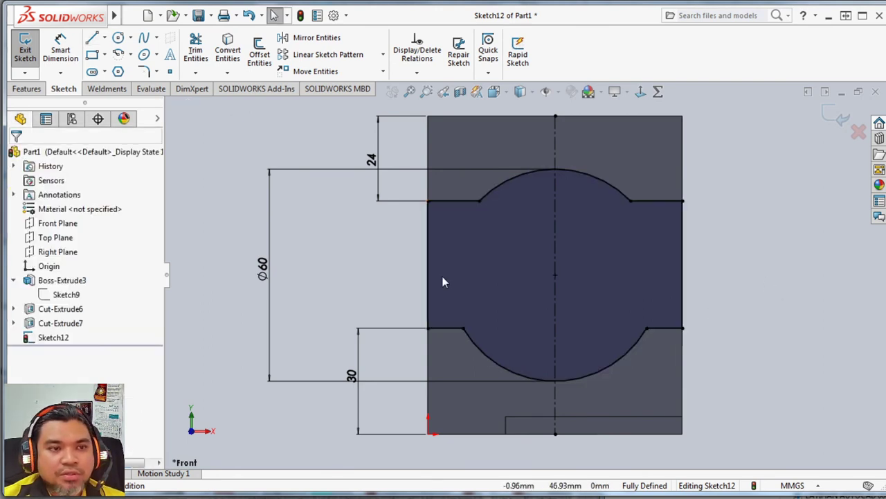
Check the cut depth on the Assignment 3 drawing and cut-extrude the closed profile 10 mm blind into the vertical leg.
left_click(23, 92)
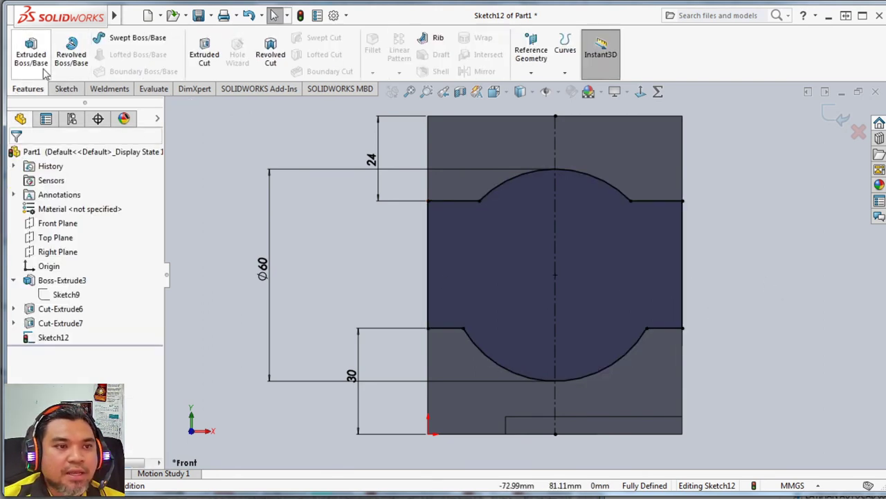
left_click(204, 54)
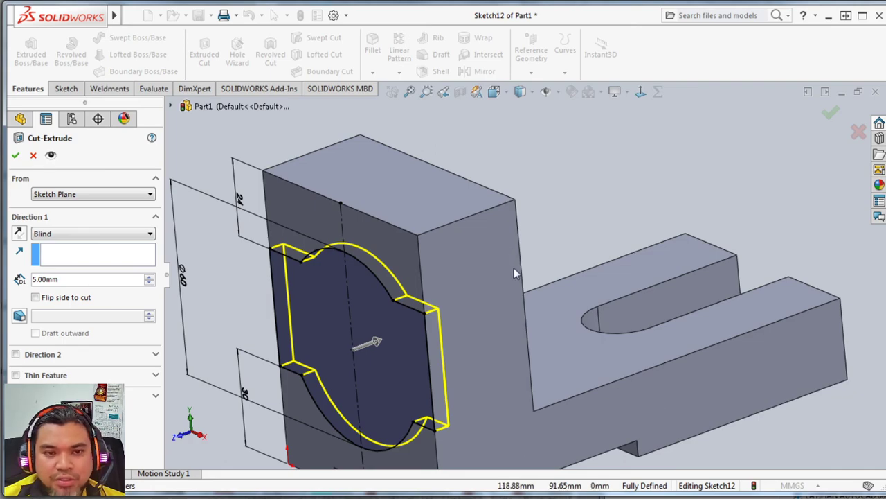
middle_click_drag(541, 292, 575, 298)
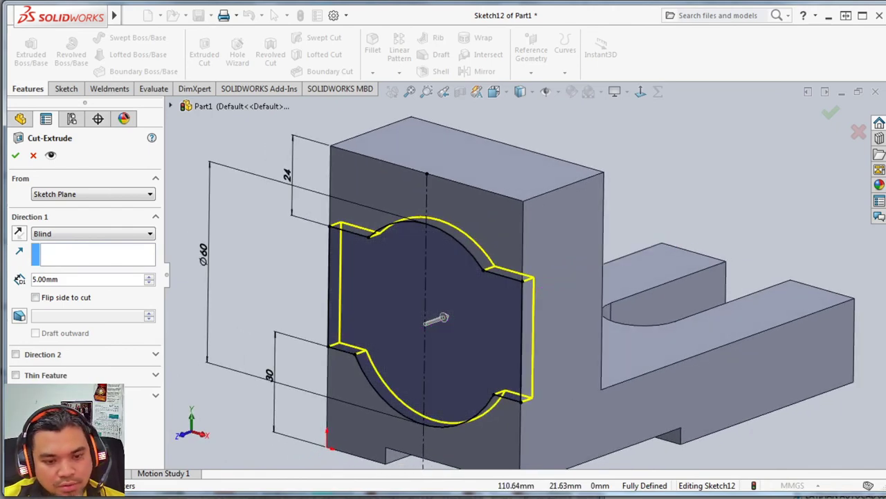
key("alt+Tab")
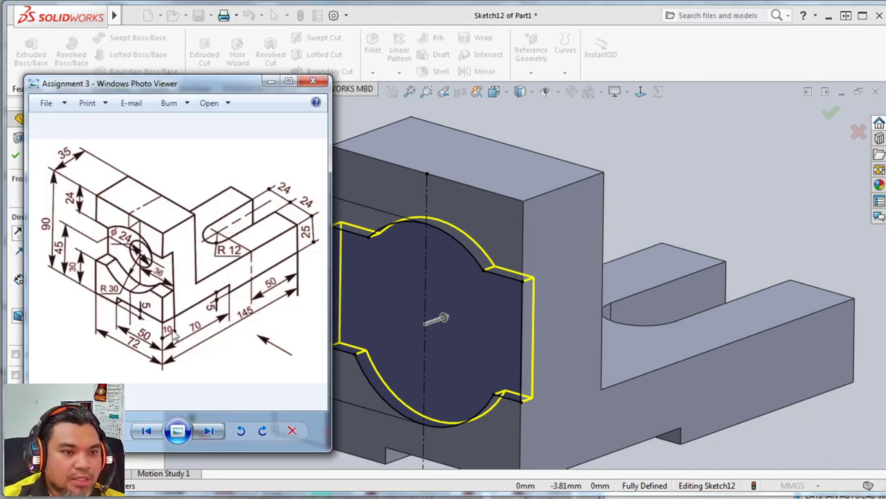
left_click(736, 244)
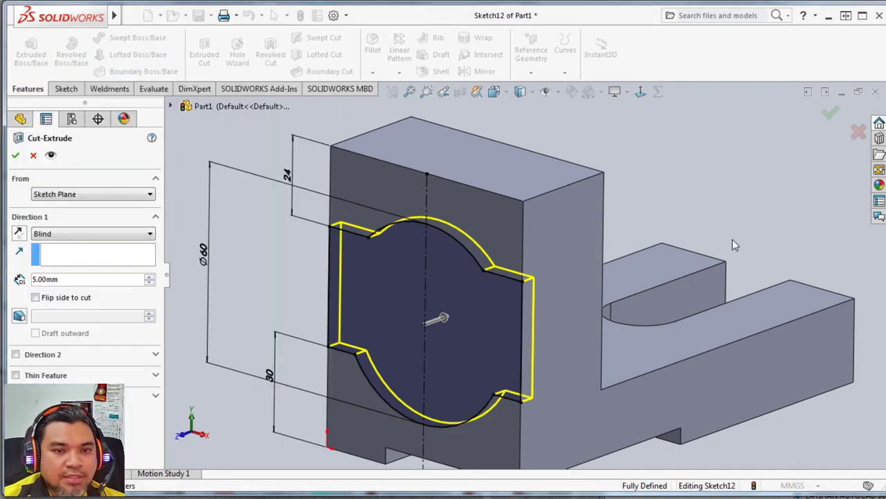
type("10")
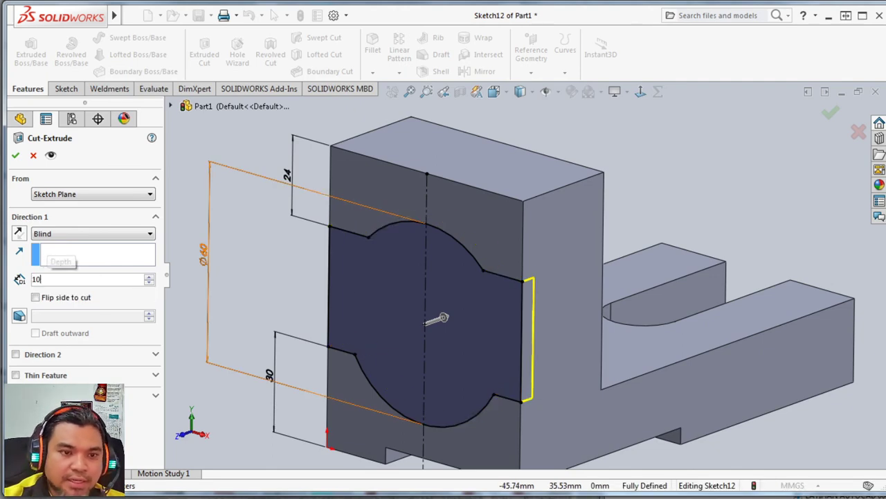
key("Return")
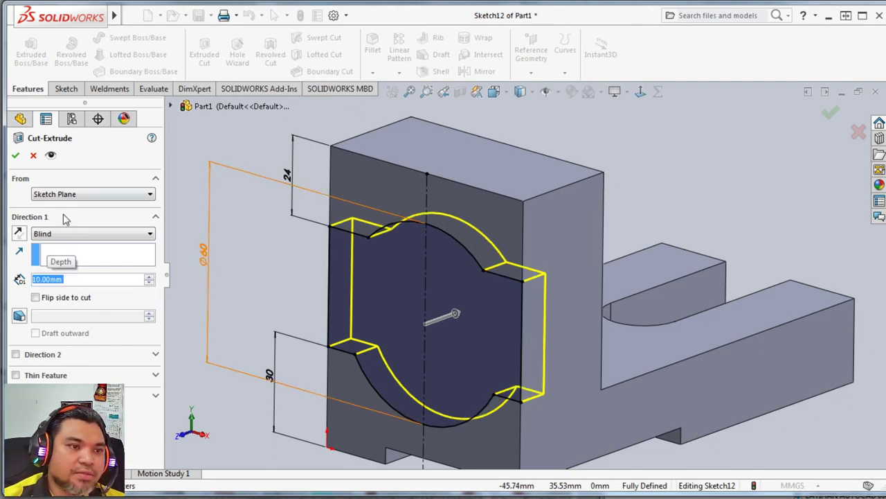
left_click(17, 156)
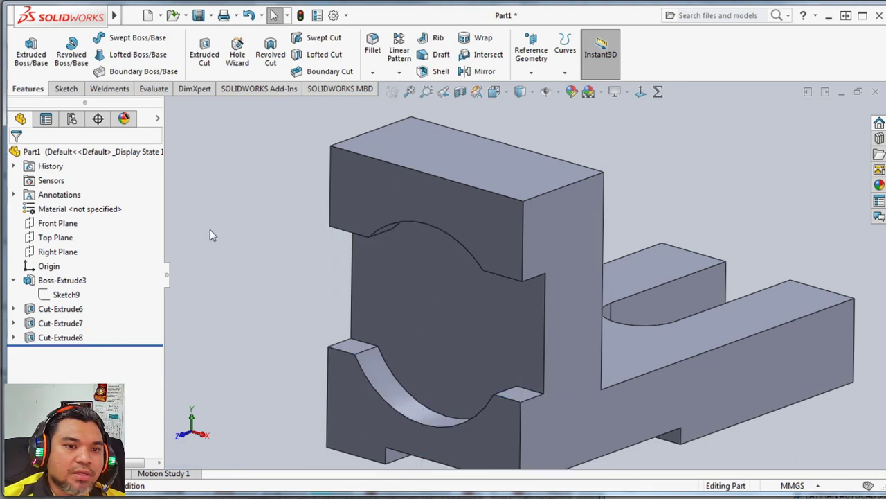
Start a new sketch on the recessed face of the vertical leg and view it from the front.
middle_click_drag(236, 242, 260, 208)
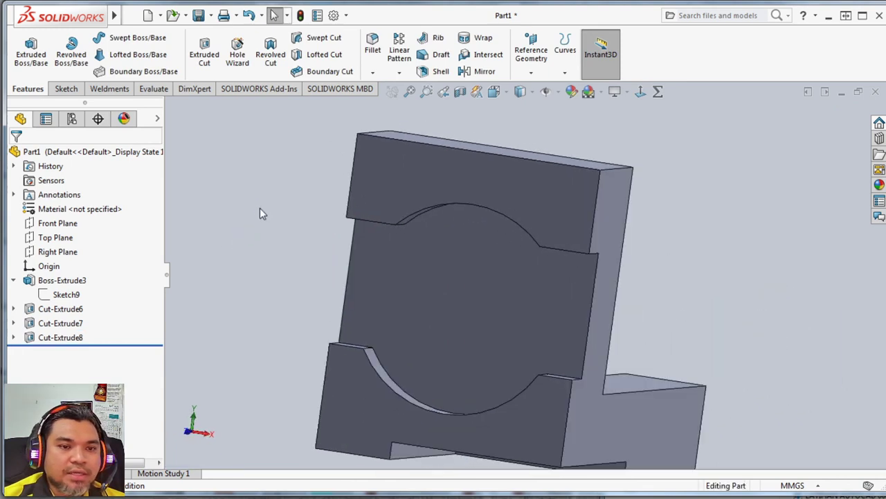
left_click(65, 89)
left_click(25, 50)
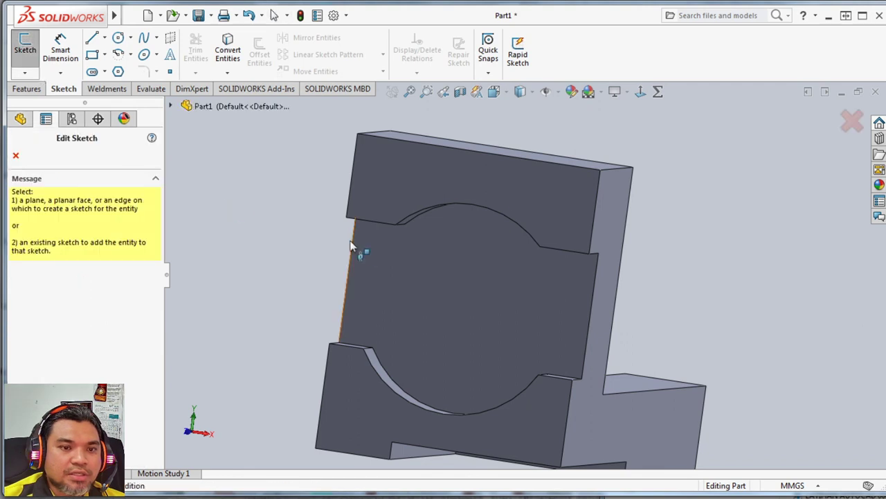
left_click(488, 305)
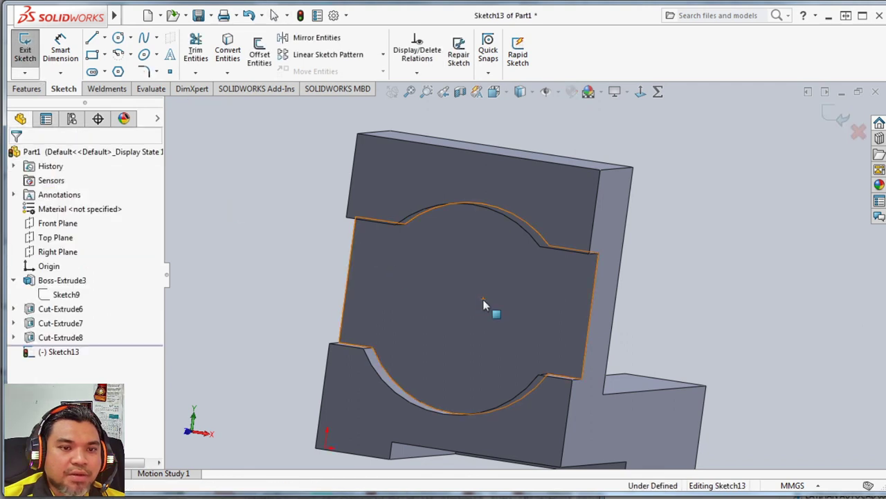
left_click(493, 91)
left_click(567, 165)
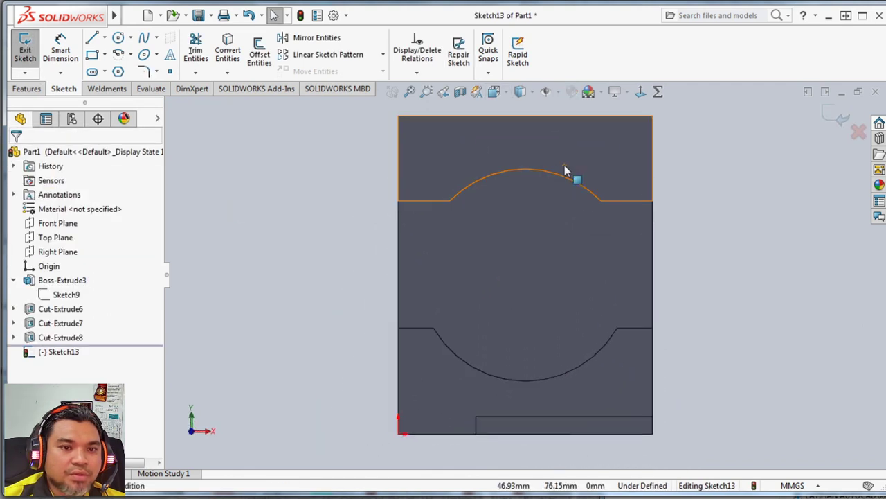
Draw a circle on the recessed face centred on the lower arc's centre and dimension its diameter as 24 mm.
left_click(117, 37)
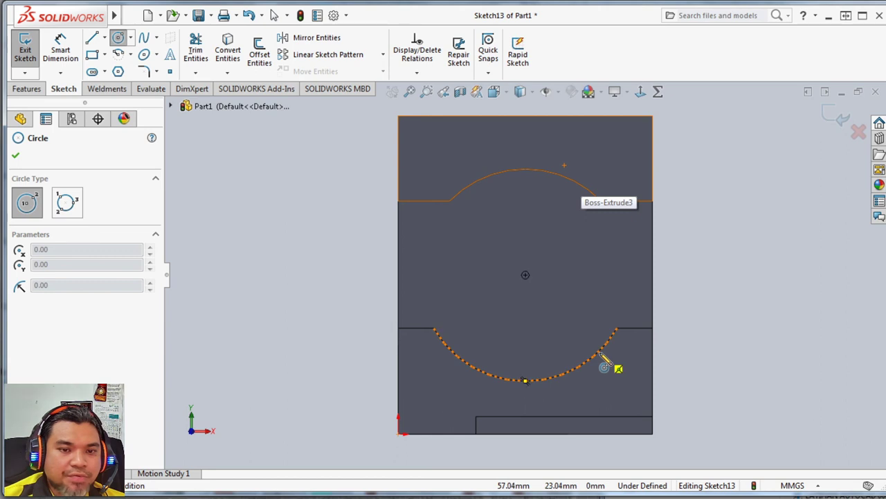
left_click(526, 275)
left_click(544, 321)
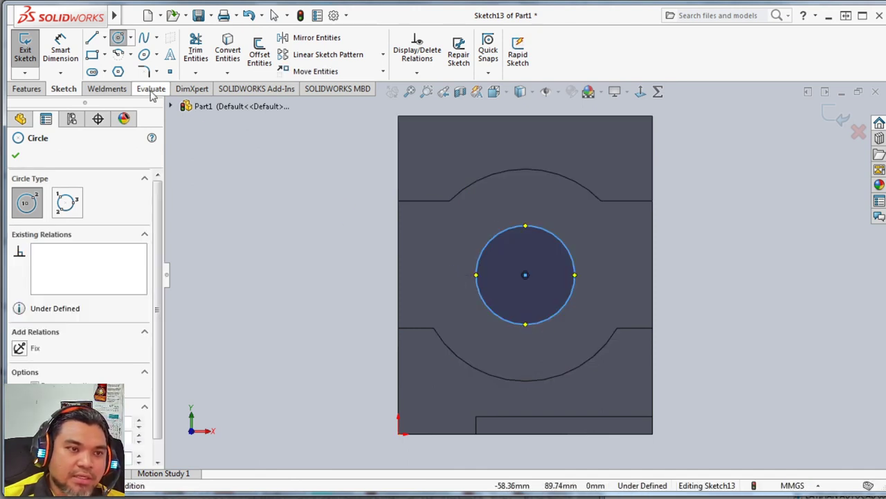
left_click(60, 50)
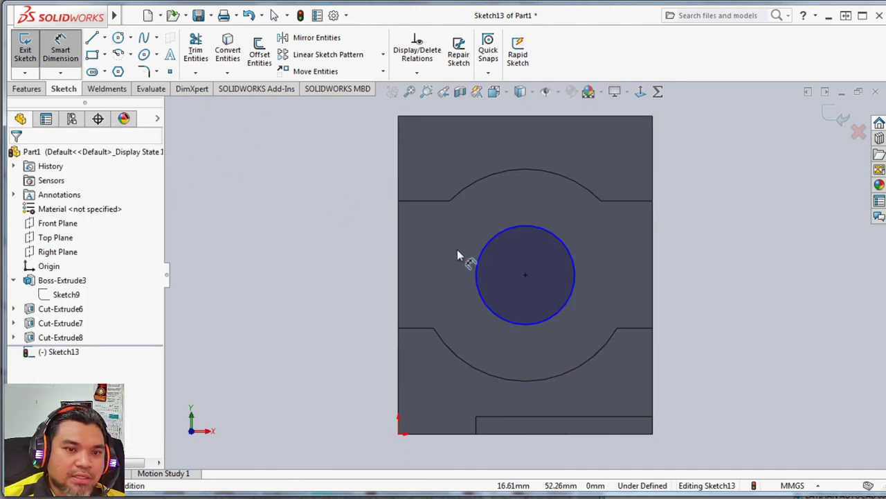
left_click(499, 250)
left_click(558, 218)
type("24")
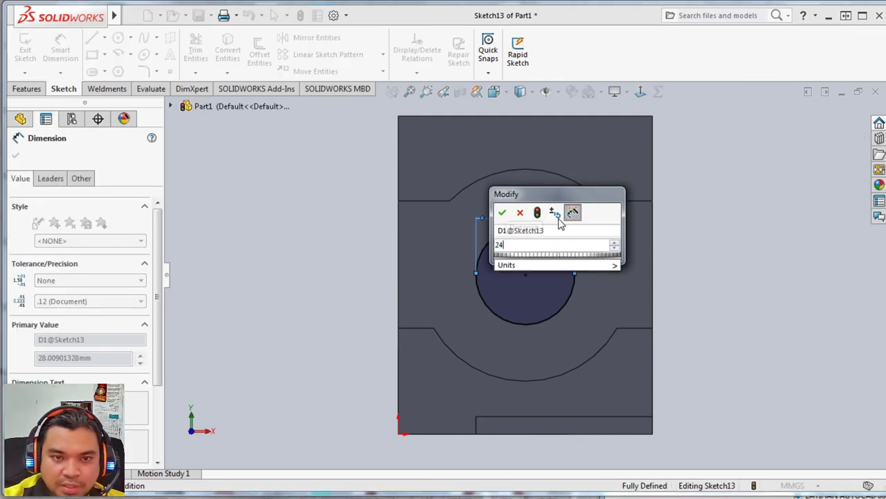
key("Return")
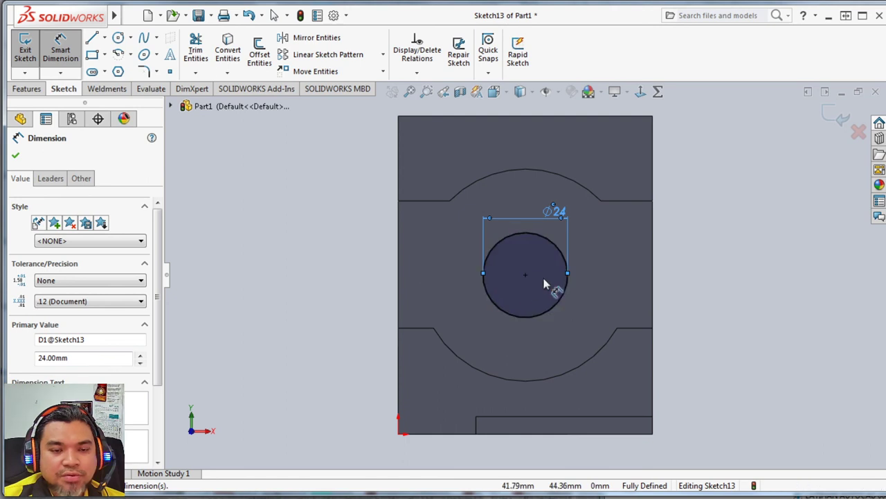
Cut-extrude the 24 mm circle through the vertical leg with an Up To Surface end condition, using the leg's opposite face.
left_click(26, 90)
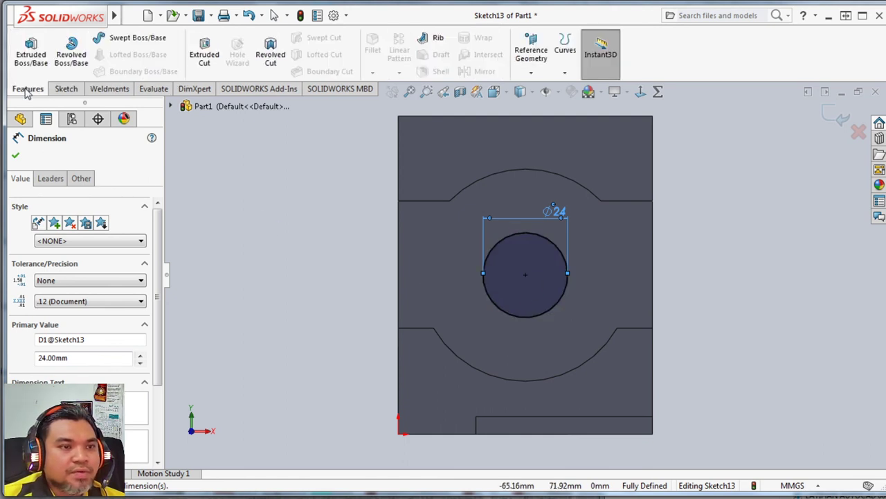
left_click(201, 55)
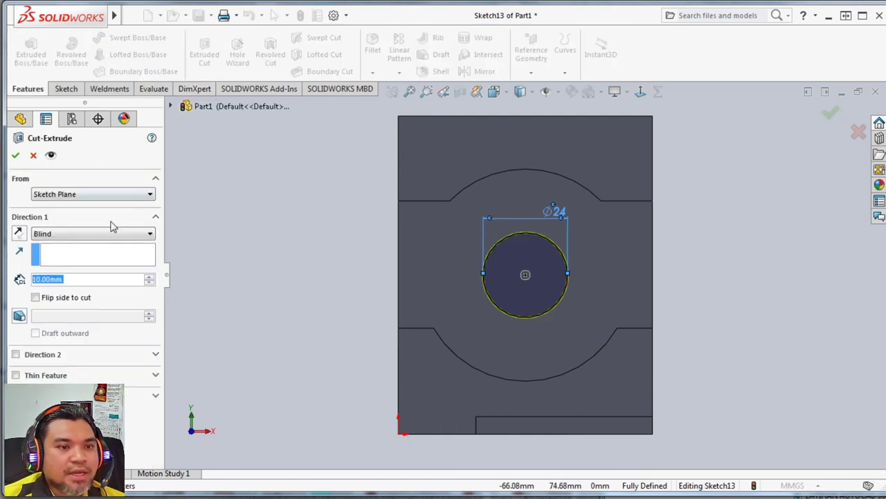
left_click(90, 235)
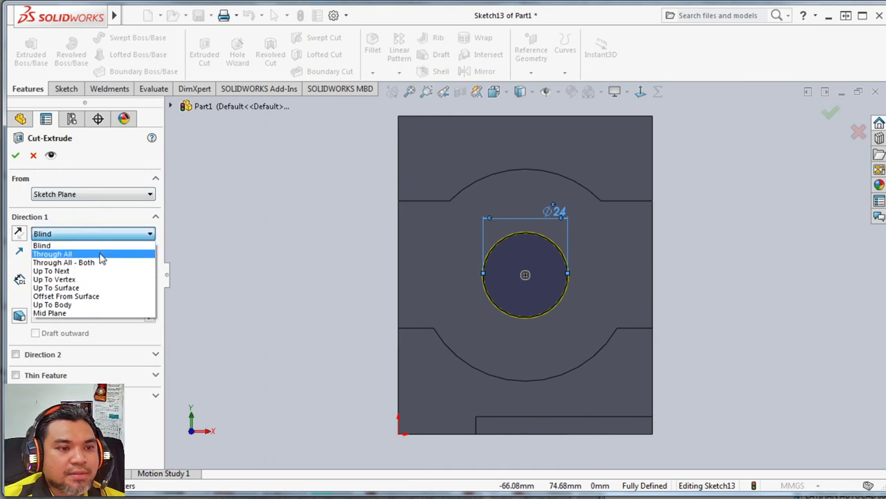
left_click(97, 254)
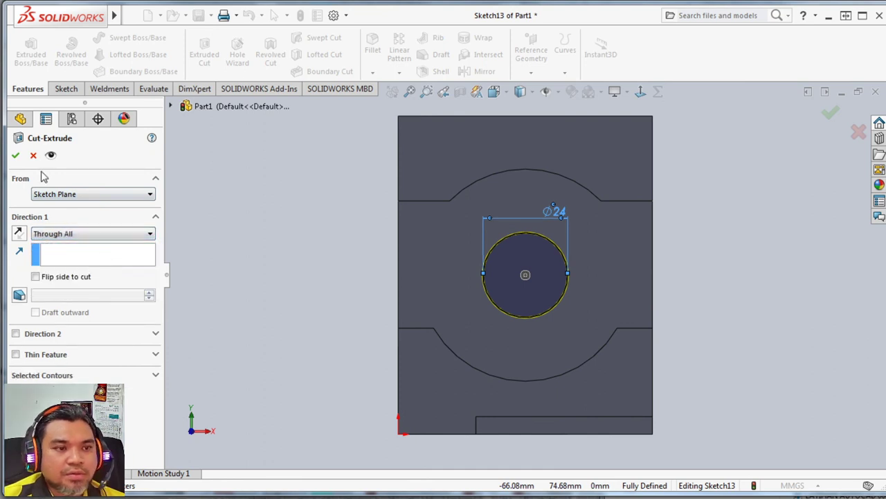
left_click(69, 236)
left_click(66, 287)
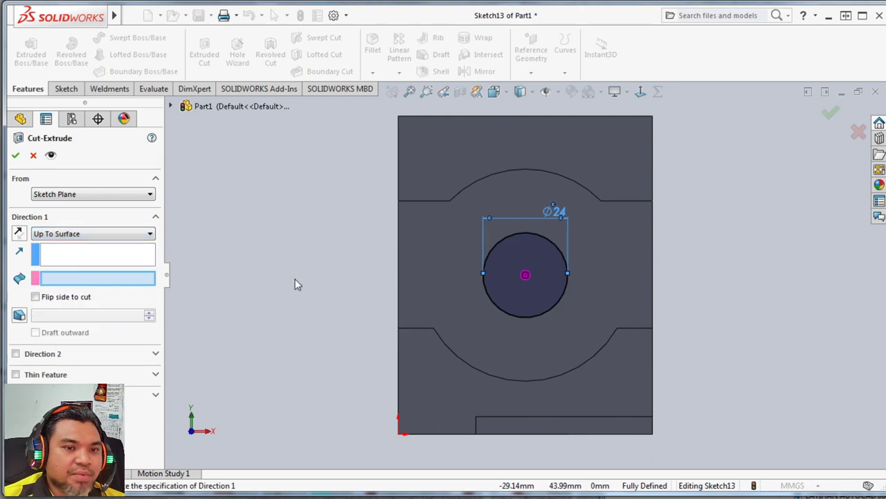
middle_click_drag(295, 281, 215, 318)
left_click(391, 241)
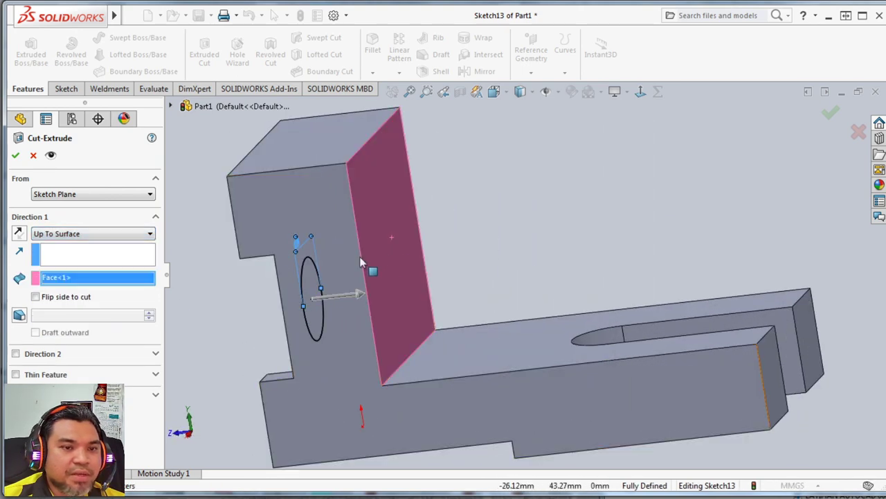
left_click(16, 156)
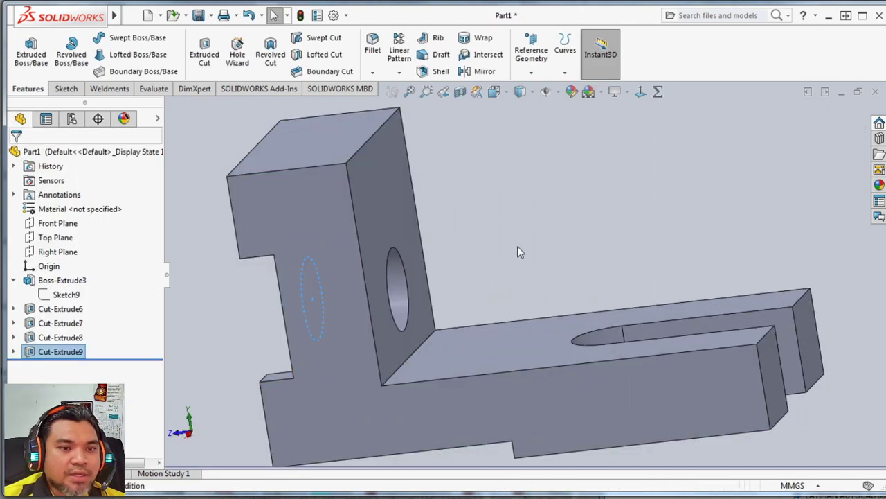
Show the finished bracket in the isometric view and compare it with the Assignment 3 drawing.
middle_click_drag(488, 214, 552, 220)
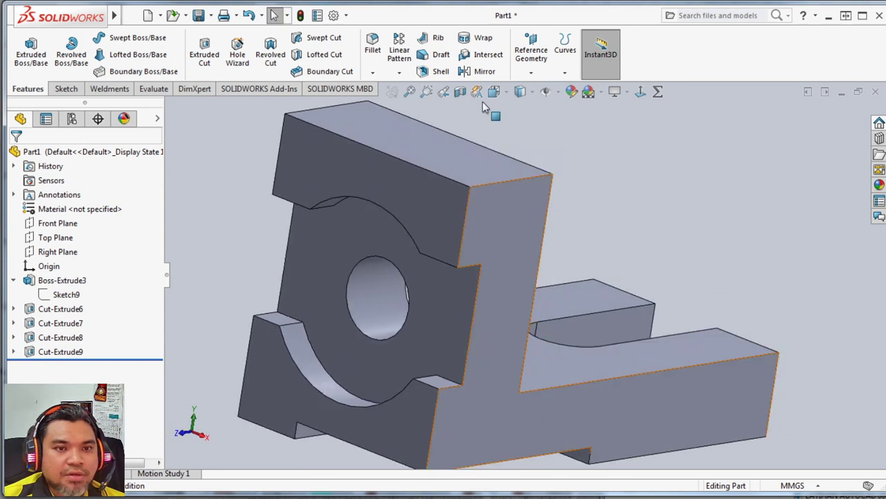
left_click(508, 92)
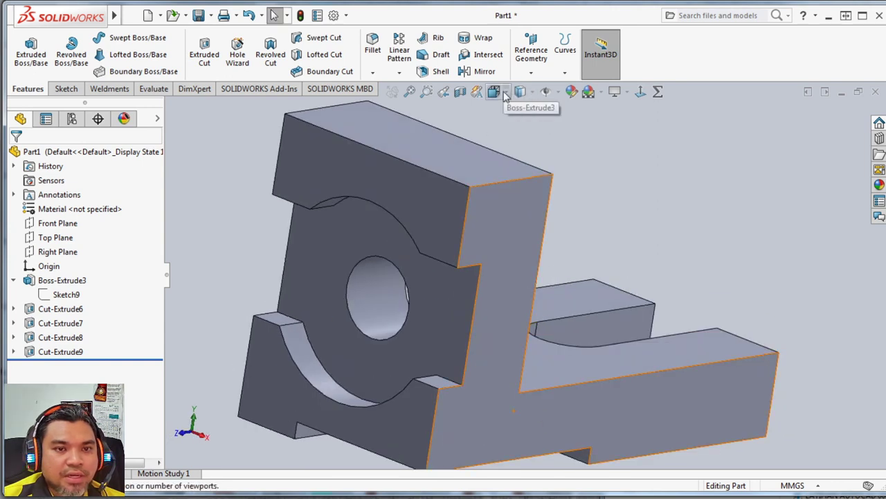
mouse_move(520, 92)
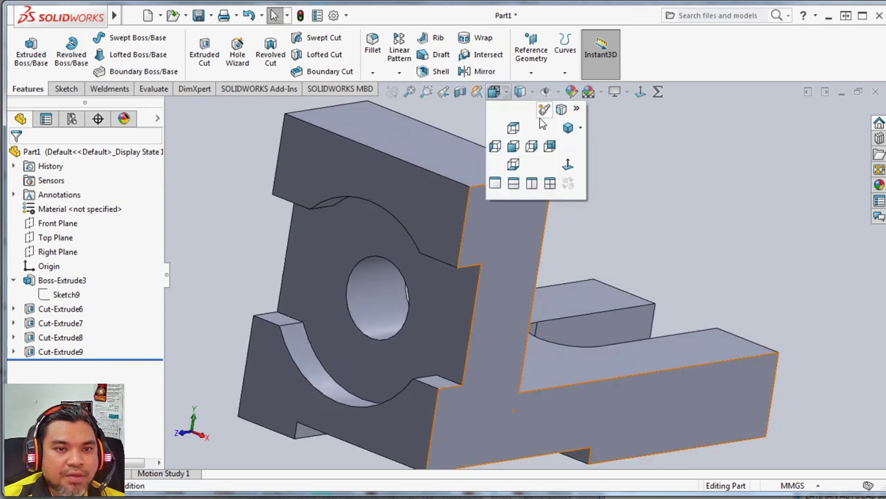
left_click(568, 126)
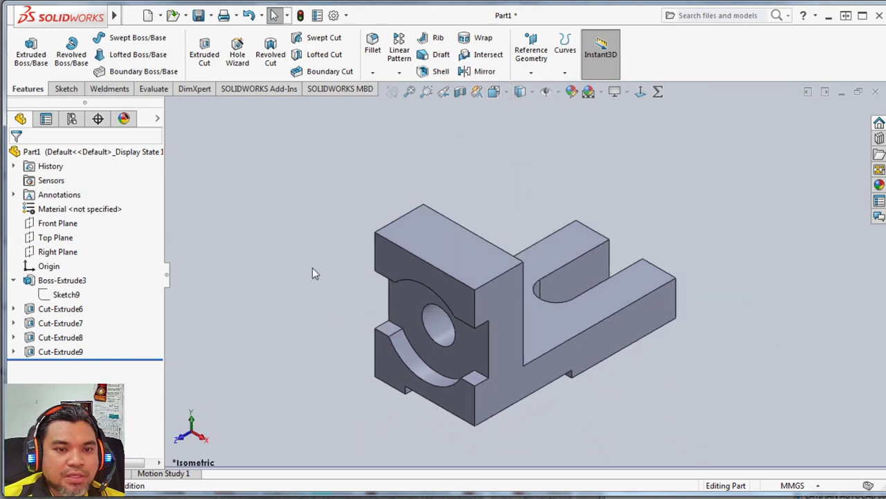
scroll(307, 291, "up", 2)
scroll(282, 307, "down", 2)
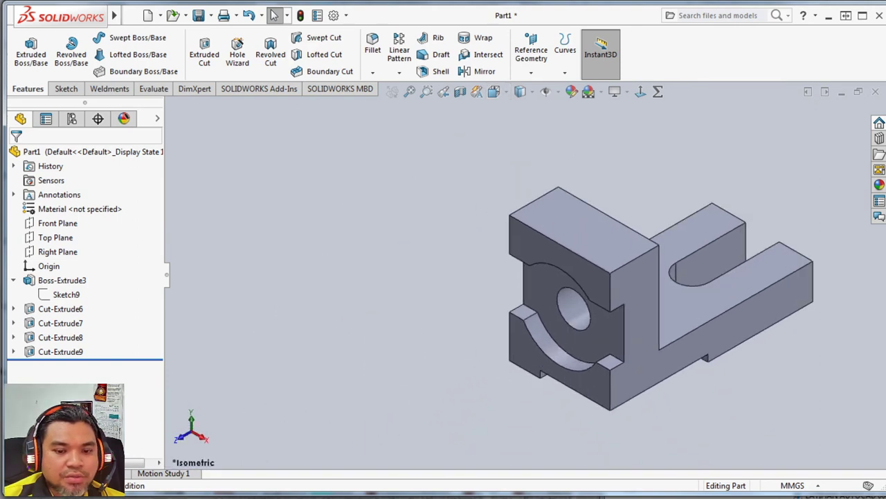
left_click(415, 497)
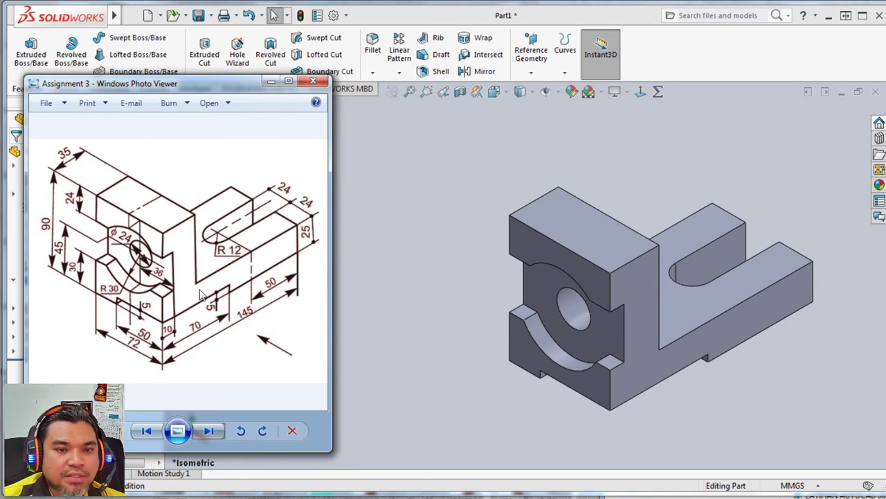